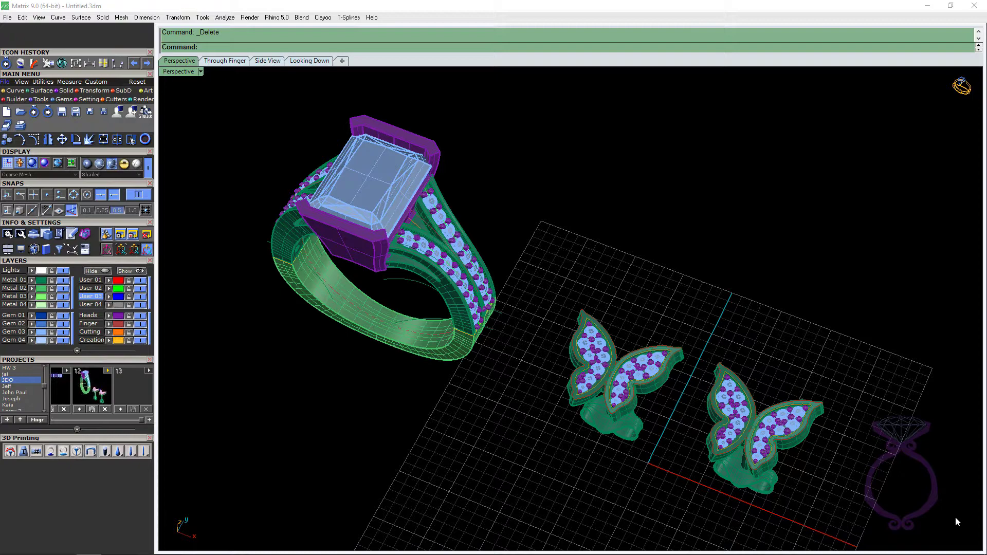
Step: Examine the rows of small round gems and their prongs on the ring's split shank up close
{"action": "right_click_drag", "start_coordinate": [496, 451], "coordinate": [494, 446]}
{"action": "scroll", "coordinate": [433, 260], "scroll_direction": "up", "scroll_amount": 5}
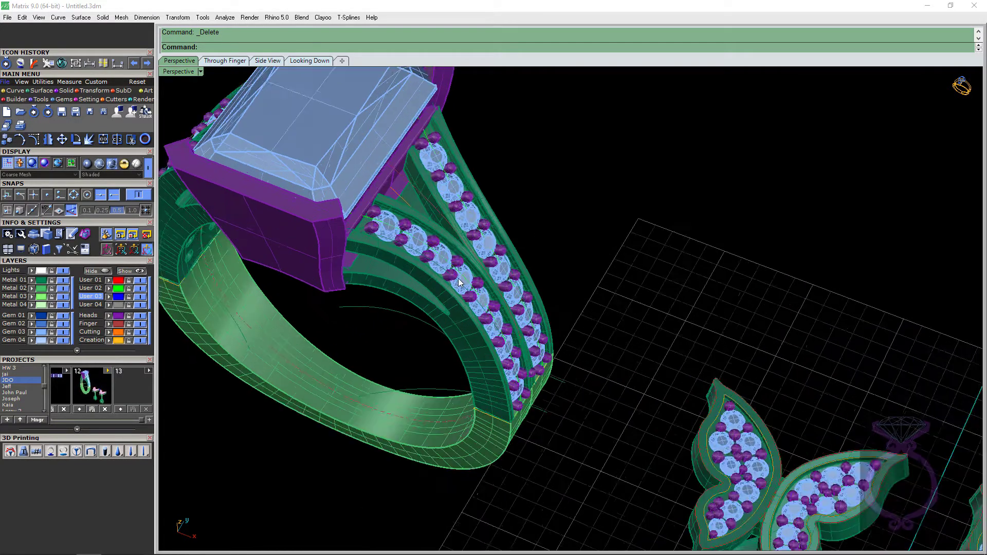
{"action": "scroll", "coordinate": [365, 166], "scroll_direction": "up", "scroll_amount": 3}
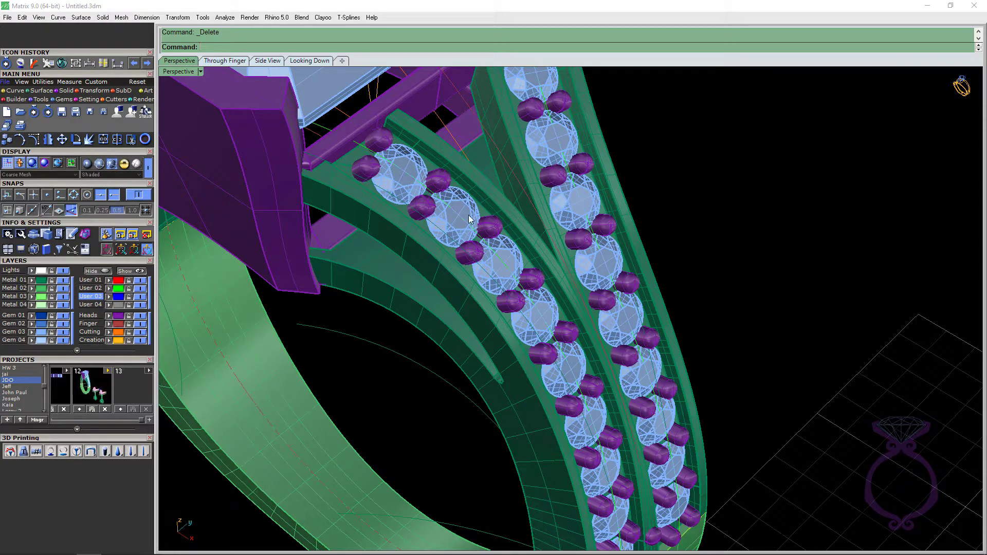
{"action": "right_click_drag", "start_coordinate": [468, 219], "coordinate": [470, 198]}
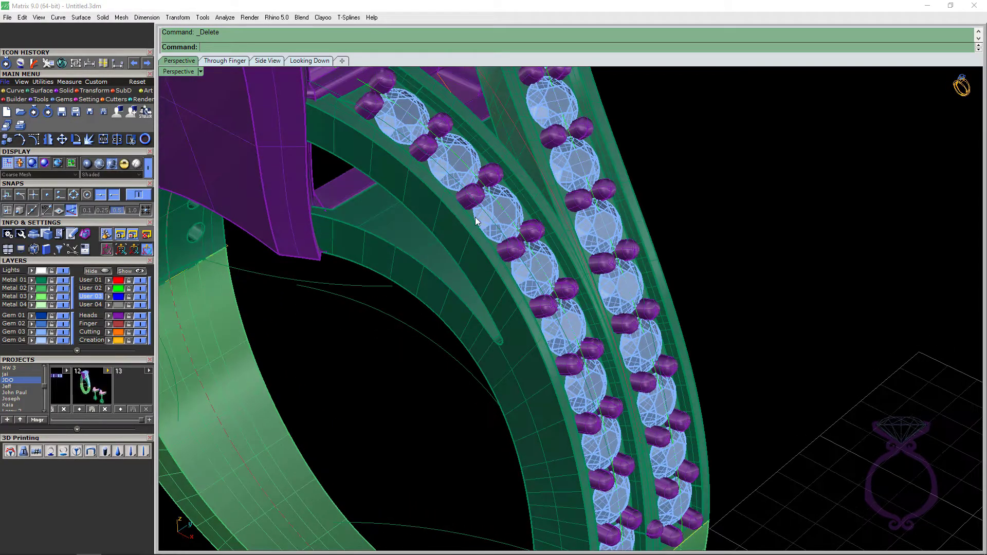
{"action": "scroll", "coordinate": [449, 197], "scroll_direction": "down", "scroll_amount": 6}
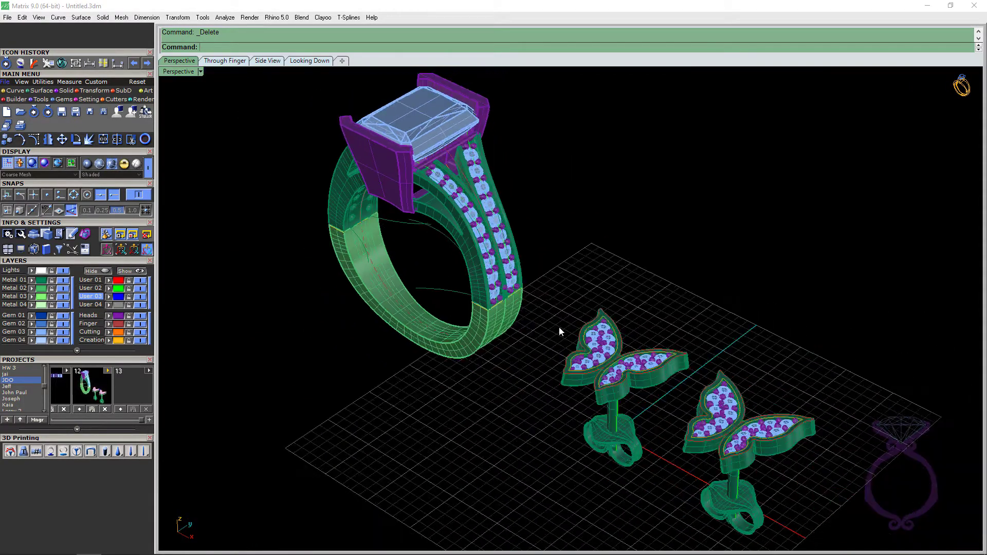
Step: Examine the pavé gems and beads set inside the wings of the butterfly earring nearest the ring
{"action": "scroll", "coordinate": [622, 401], "scroll_direction": "up", "scroll_amount": 3}
{"action": "scroll", "coordinate": [622, 401], "scroll_direction": "up", "scroll_amount": 8}
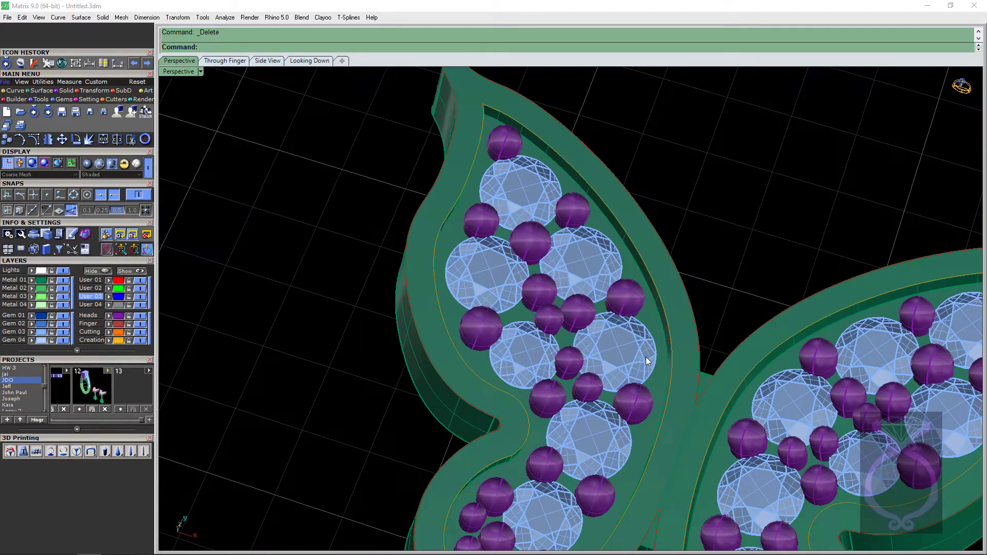
{"action": "scroll", "coordinate": [646, 357], "scroll_direction": "down", "scroll_amount": 5}
{"action": "right_click_drag", "start_coordinate": [644, 357], "coordinate": [645, 325]}
{"action": "scroll", "coordinate": [628, 217], "scroll_direction": "up", "scroll_amount": 3}
{"action": "scroll", "coordinate": [629, 221], "scroll_direction": "up", "scroll_amount": 3}
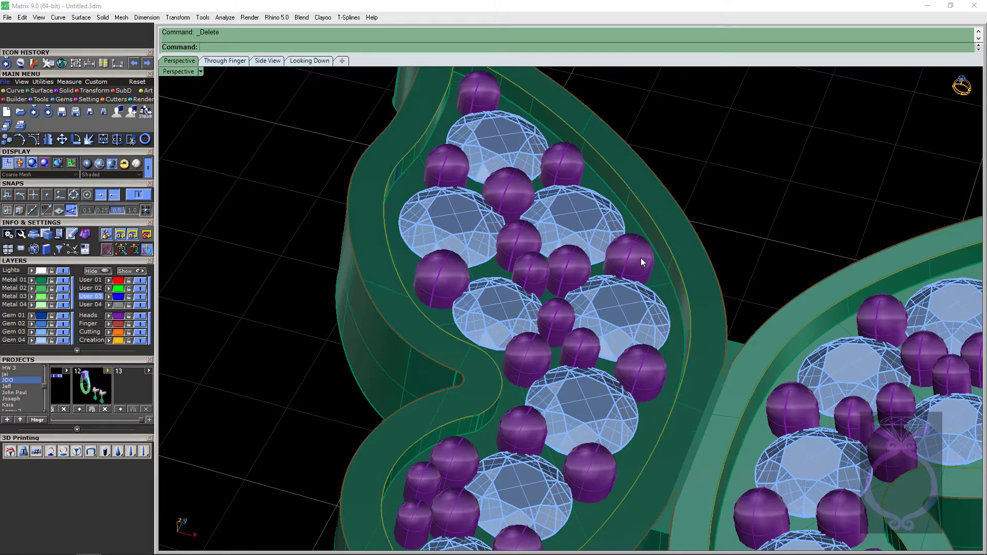
{"action": "scroll", "coordinate": [641, 257], "scroll_direction": "down", "scroll_amount": 10}
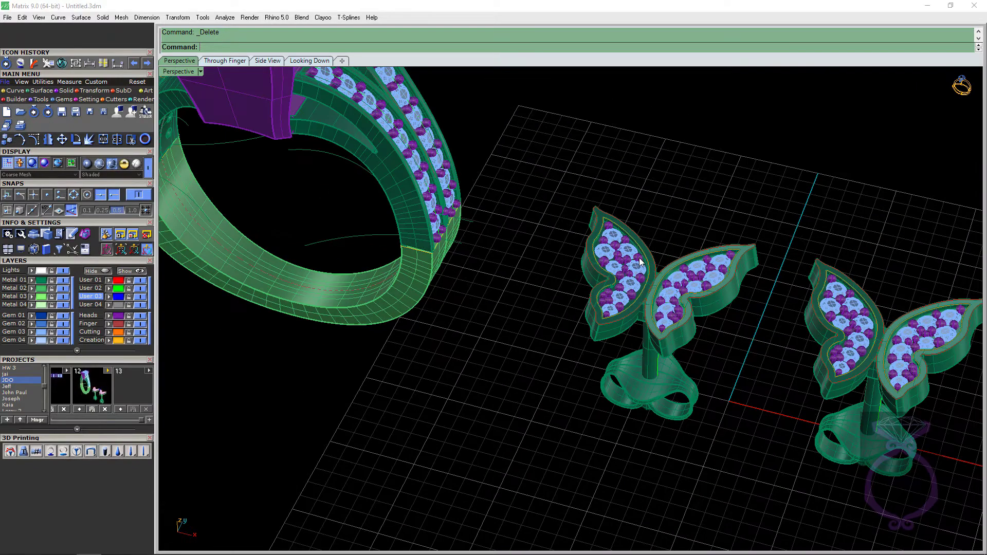
{"action": "right_click_drag", "start_coordinate": [639, 257], "coordinate": [632, 290]}
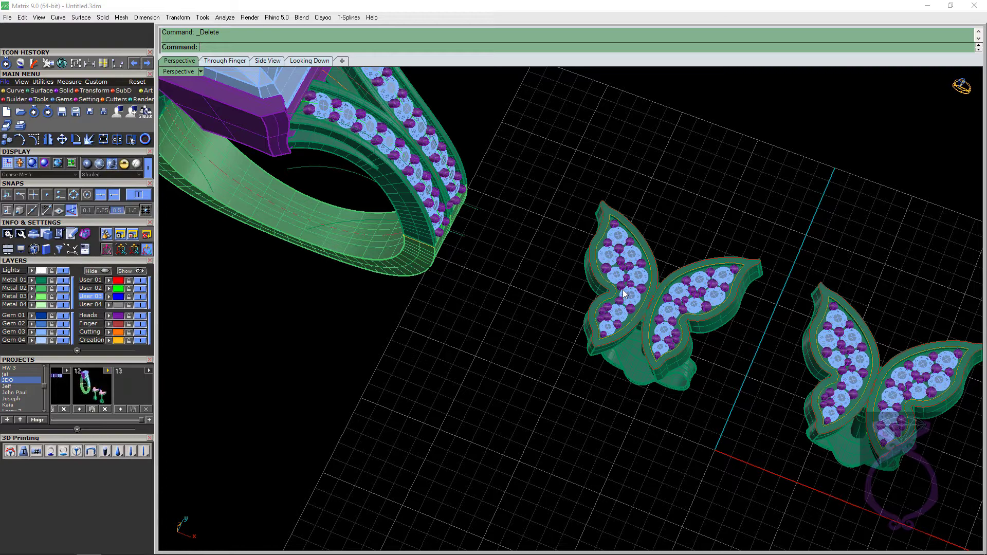
Step: Inspect the raised metal border around the gems on the butterfly's wings from above and at an angle
{"action": "scroll", "coordinate": [622, 289], "scroll_direction": "up", "scroll_amount": 5}
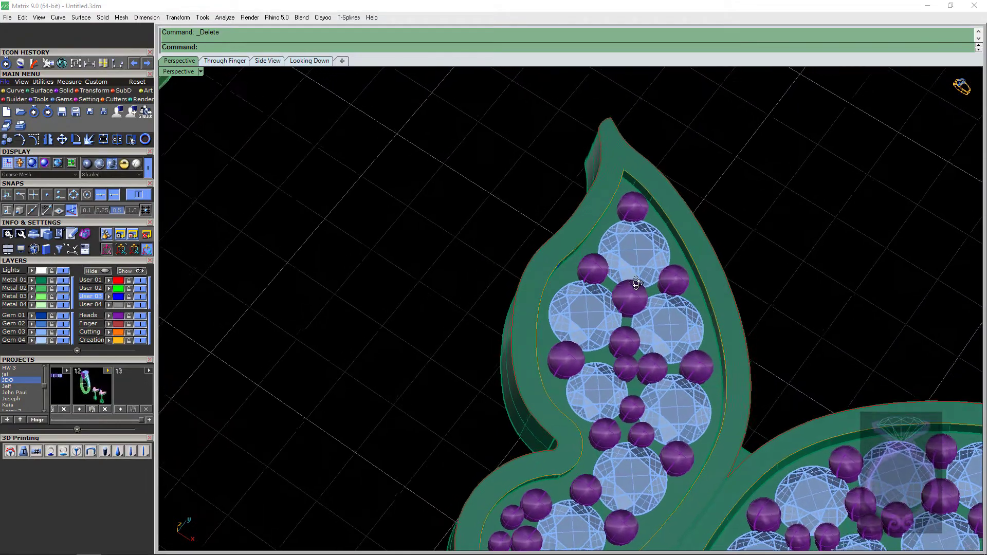
{"action": "right_click_drag", "start_coordinate": [637, 283], "coordinate": [650, 275]}
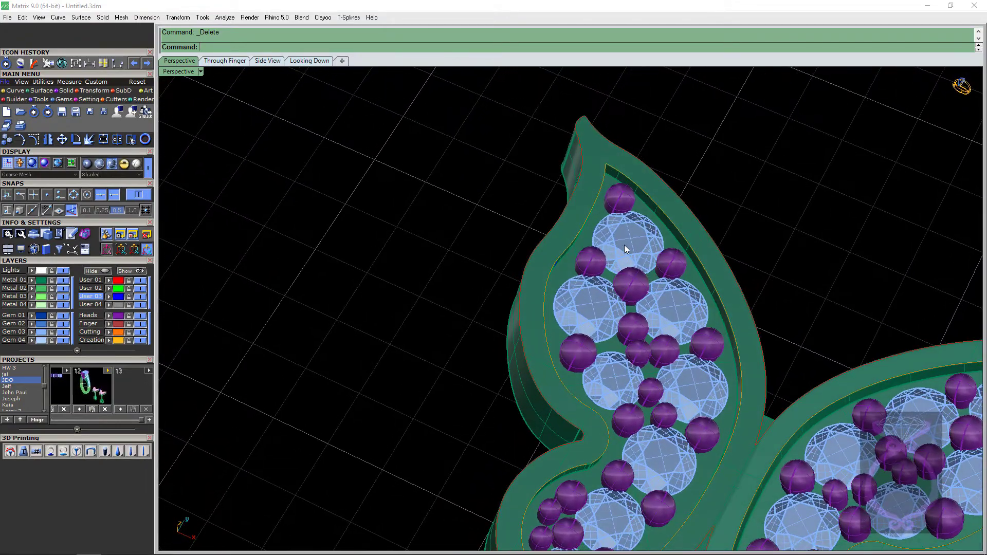
{"action": "scroll", "coordinate": [624, 246], "scroll_direction": "down", "scroll_amount": 3}
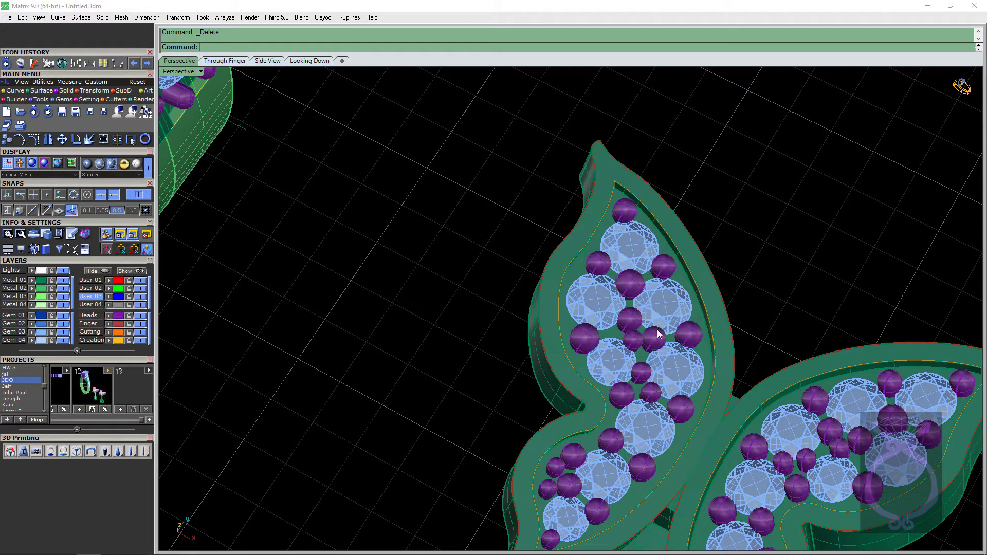
{"action": "right_click_drag", "start_coordinate": [658, 328], "coordinate": [666, 265]}
{"action": "scroll", "coordinate": [584, 236], "scroll_direction": "up", "scroll_amount": 8}
{"action": "right_click_drag", "start_coordinate": [584, 236], "coordinate": [582, 261]}
{"action": "scroll", "coordinate": [580, 265], "scroll_direction": "down", "scroll_amount": 5}
{"action": "scroll", "coordinate": [578, 262], "scroll_direction": "down", "scroll_amount": 1}
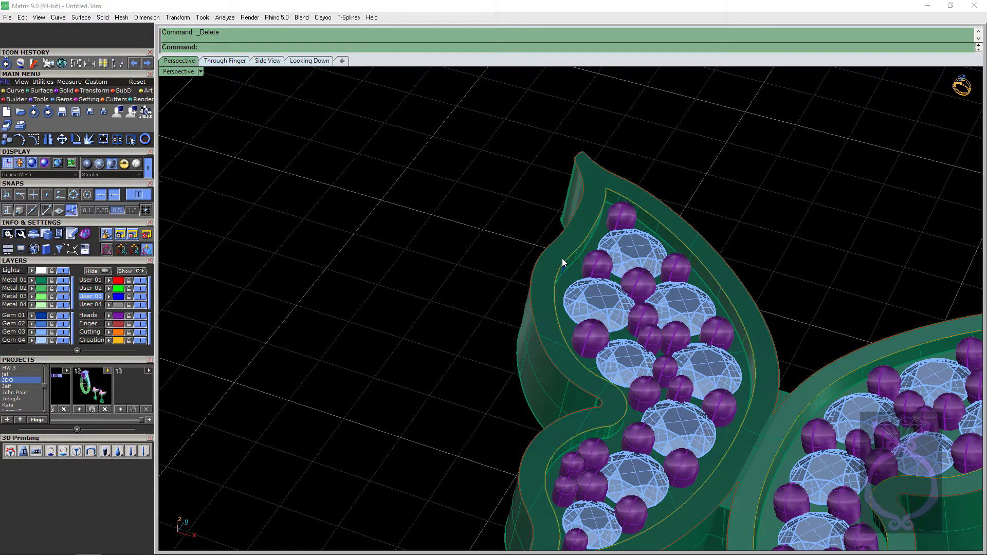
{"action": "scroll", "coordinate": [514, 267], "scroll_direction": "down", "scroll_amount": 6}
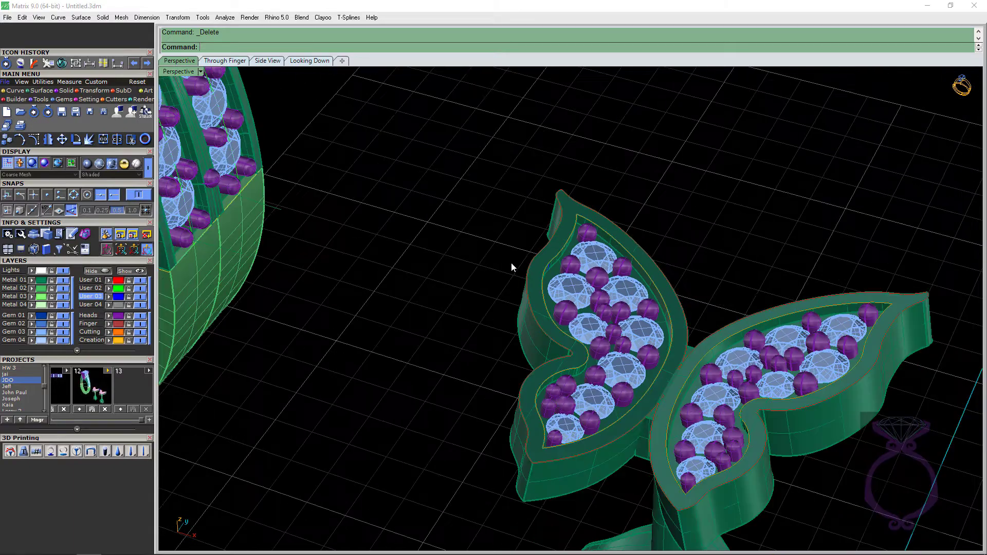
{"action": "right_click_drag", "start_coordinate": [511, 267], "coordinate": [512, 315]}
{"action": "scroll", "coordinate": [769, 292], "scroll_direction": "up", "scroll_amount": 6}
{"action": "right_click_drag", "start_coordinate": [771, 291], "coordinate": [676, 239]}
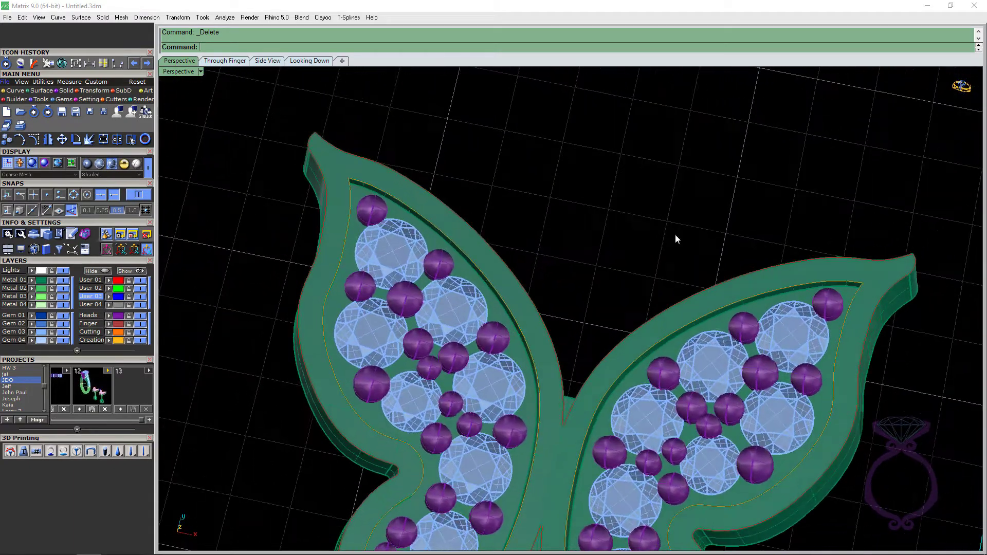
Step: Measure the metal border's width on the butterfly's right wing with an aligned dimension in the Looking Down view, and delete the dimension
{"action": "left_click", "coordinate": [299, 65]}
{"action": "scroll", "coordinate": [839, 263], "scroll_direction": "up", "scroll_amount": 10}
{"action": "right_click_drag", "start_coordinate": [824, 246], "coordinate": [599, 308]}
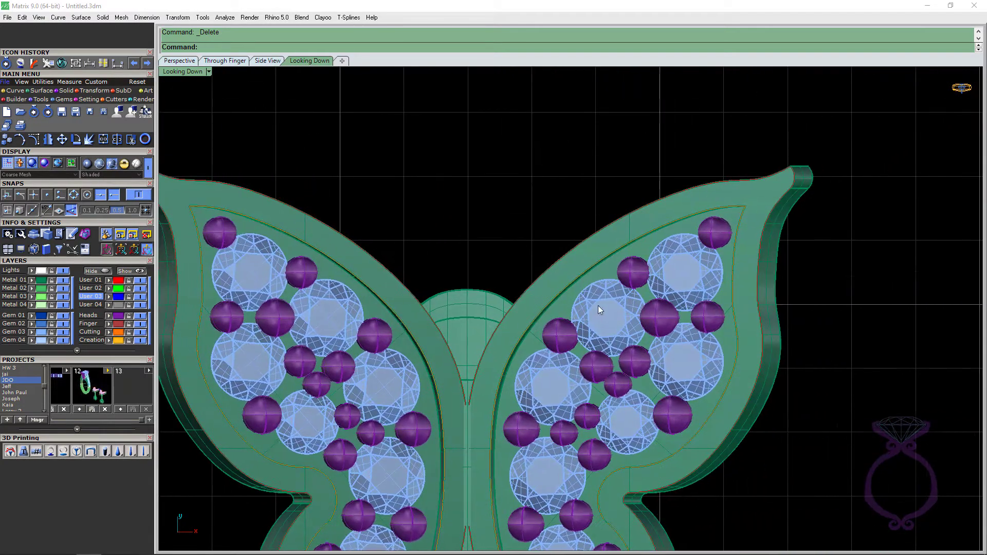
{"action": "left_click", "coordinate": [208, 72]}
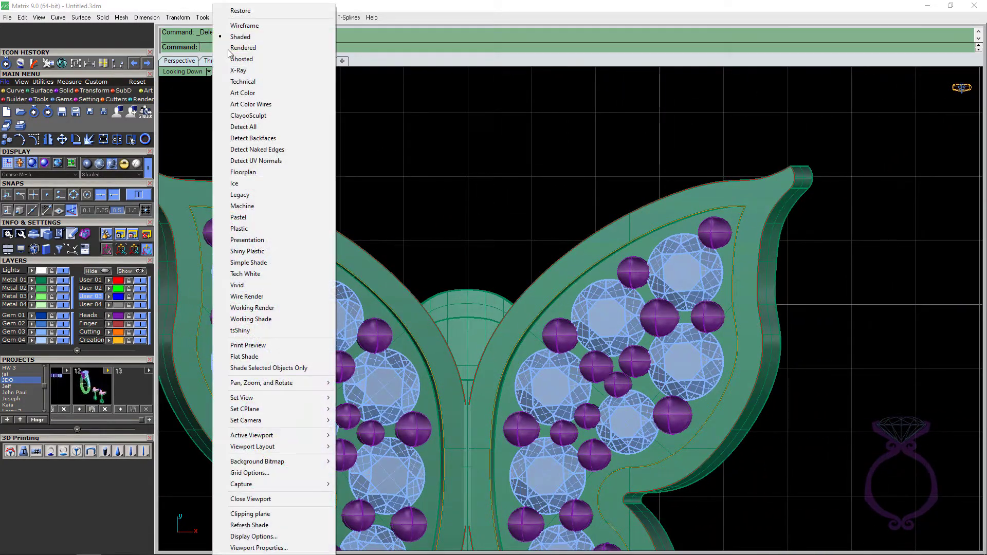
{"action": "left_click", "coordinate": [431, 171]}
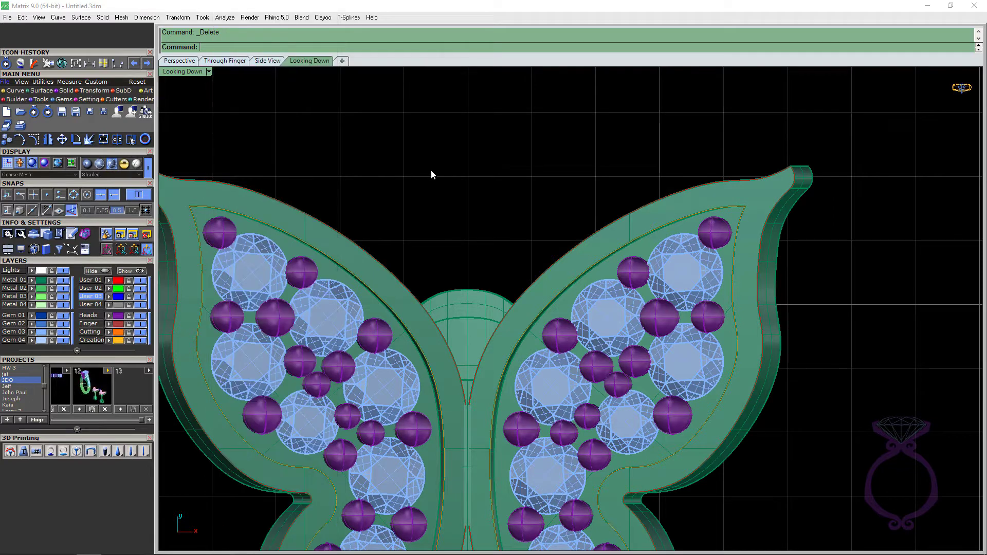
{"action": "left_click", "coordinate": [72, 212]}
{"action": "left_click", "coordinate": [69, 83]}
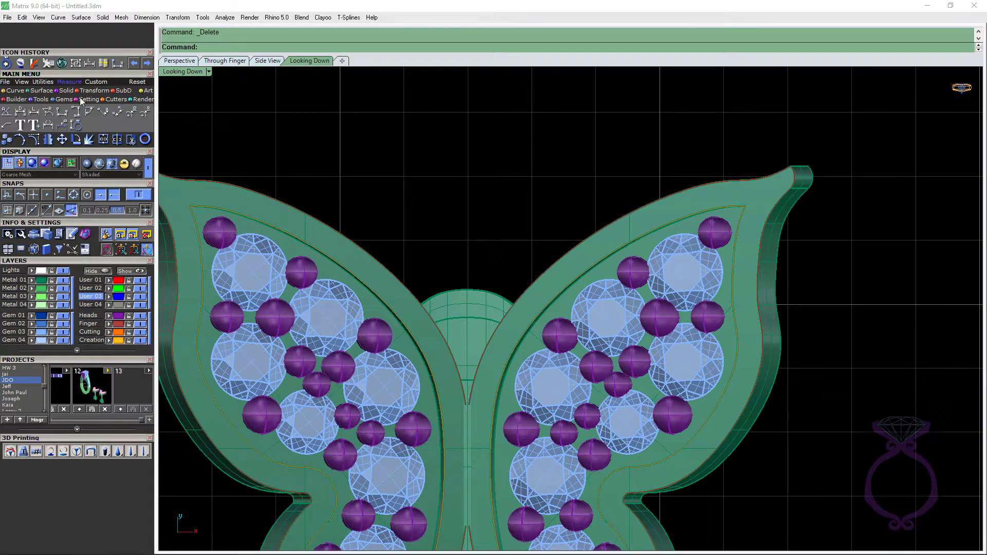
{"action": "left_click", "coordinate": [120, 114]}
{"action": "scroll", "coordinate": [652, 220], "scroll_direction": "up", "scroll_amount": 5}
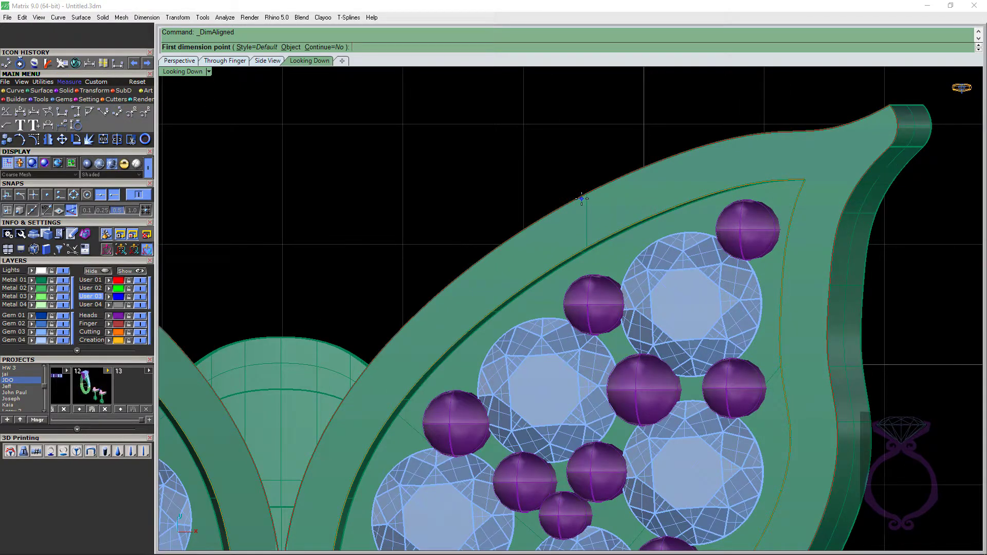
{"action": "left_click", "coordinate": [581, 196]}
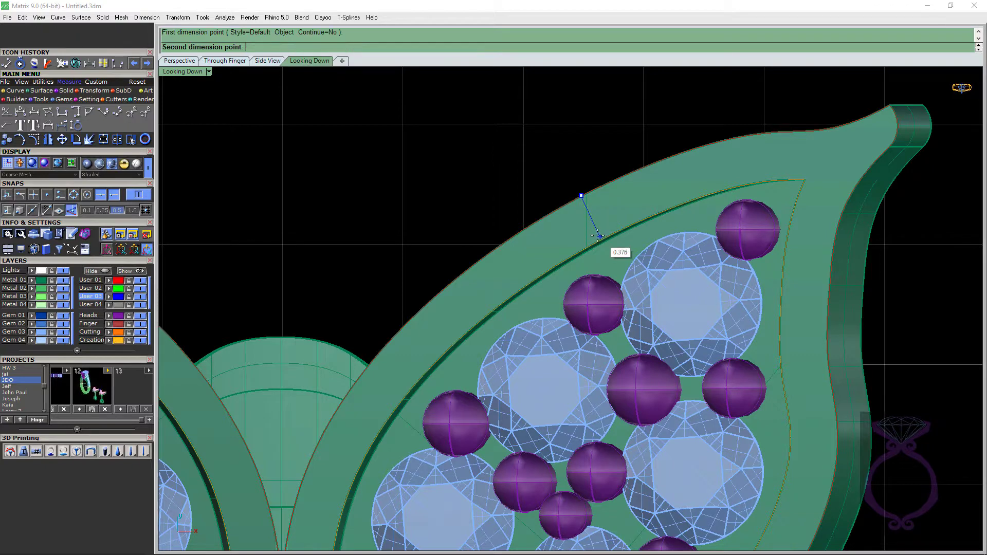
{"action": "left_click", "coordinate": [601, 240]}
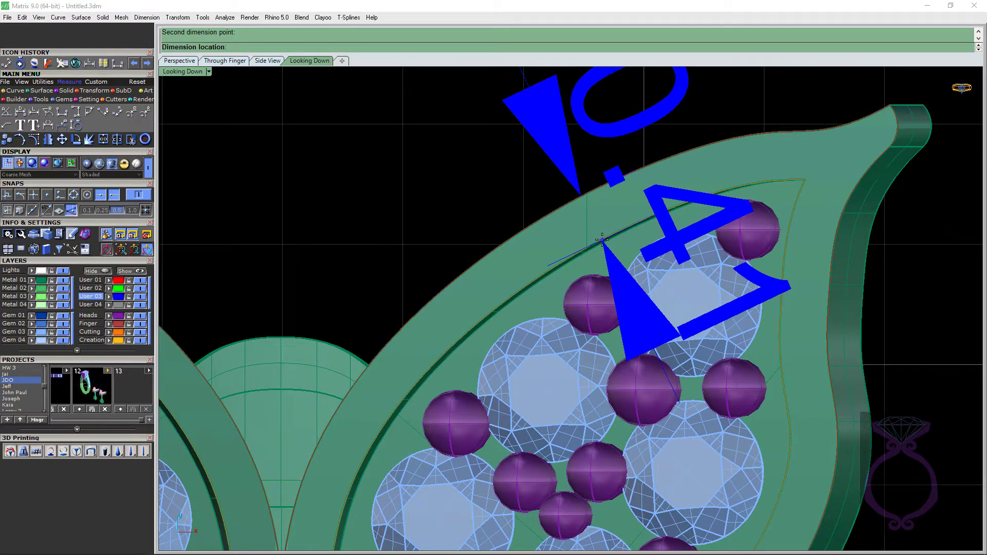
{"action": "scroll", "coordinate": [602, 240], "scroll_direction": "down", "scroll_amount": 5}
{"action": "left_click", "coordinate": [702, 148]}
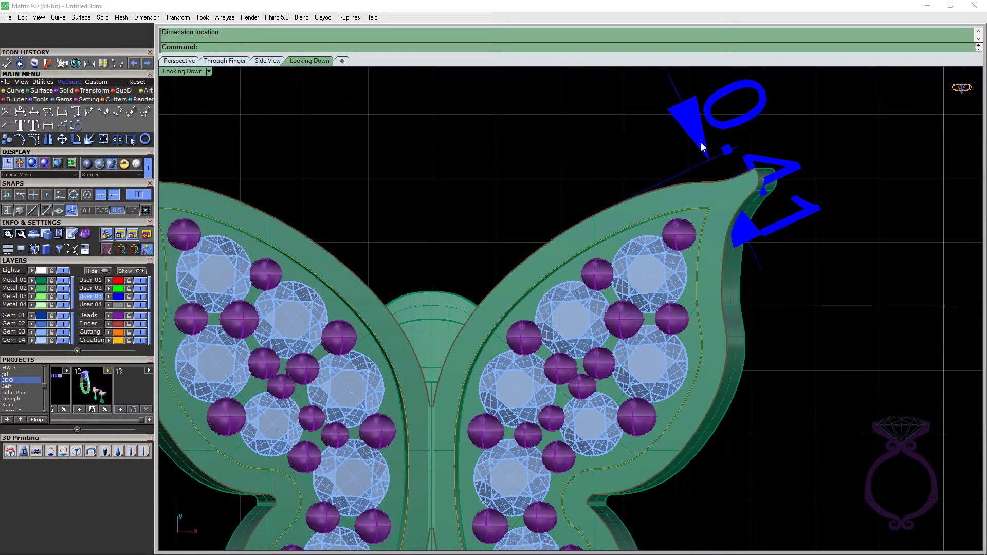
{"action": "left_click", "coordinate": [702, 147]}
{"action": "key", "text": "Delete"}
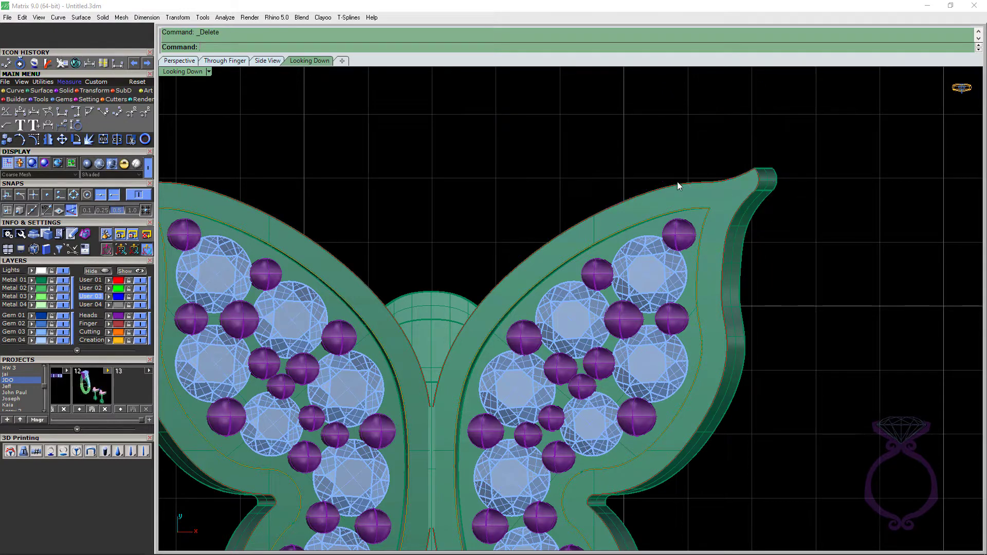
Step: Check the butterfly earrings' angled profile in the Through Finger view and return to the Perspective view
{"action": "scroll", "coordinate": [597, 265], "scroll_direction": "down", "scroll_amount": 3}
{"action": "right_click_drag", "start_coordinate": [610, 268], "coordinate": [608, 247]}
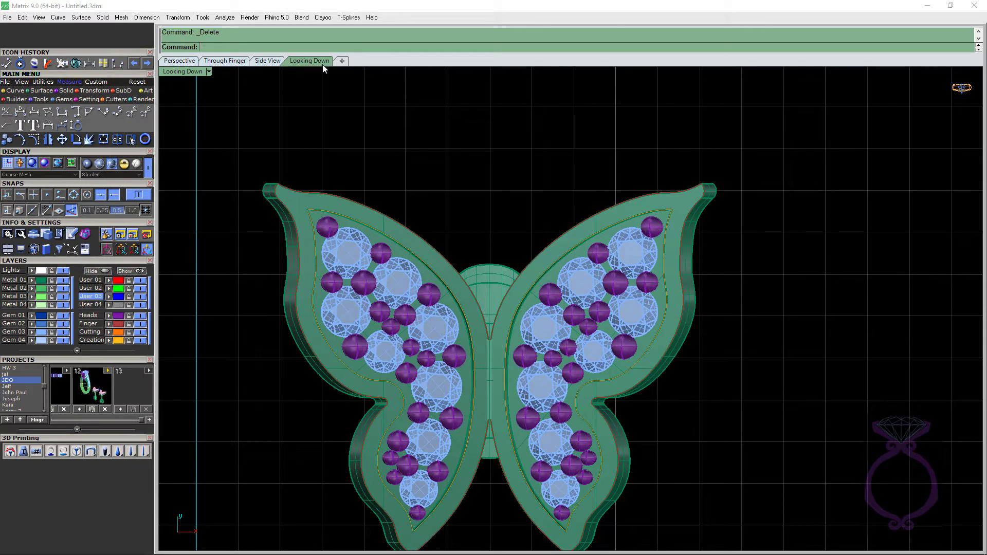
{"action": "left_click", "coordinate": [232, 61]}
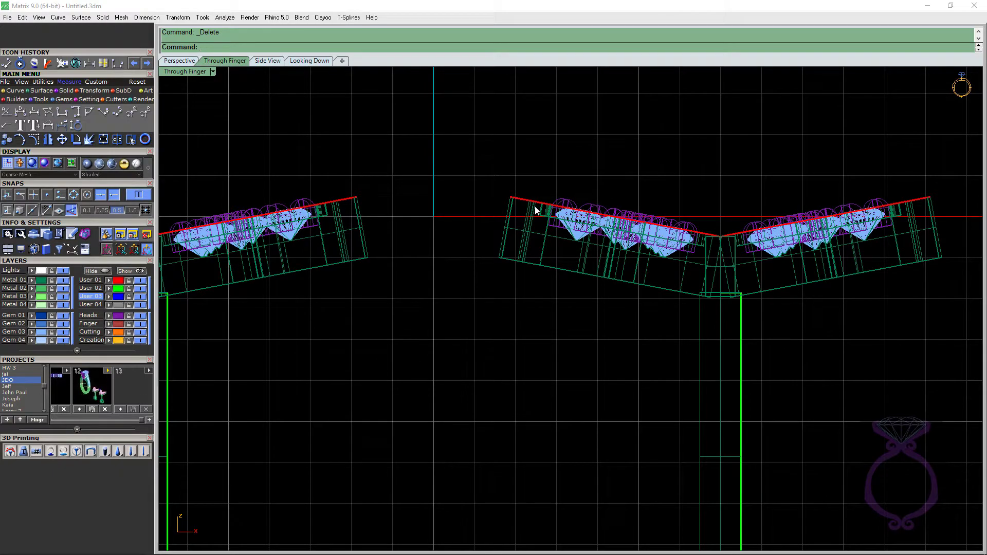
{"action": "left_click", "coordinate": [178, 61]}
Step: Inspect the inner wall of the left wing's recess and the depth of its gems and beads at a low angle
{"action": "scroll", "coordinate": [512, 251], "scroll_direction": "down", "scroll_amount": 4}
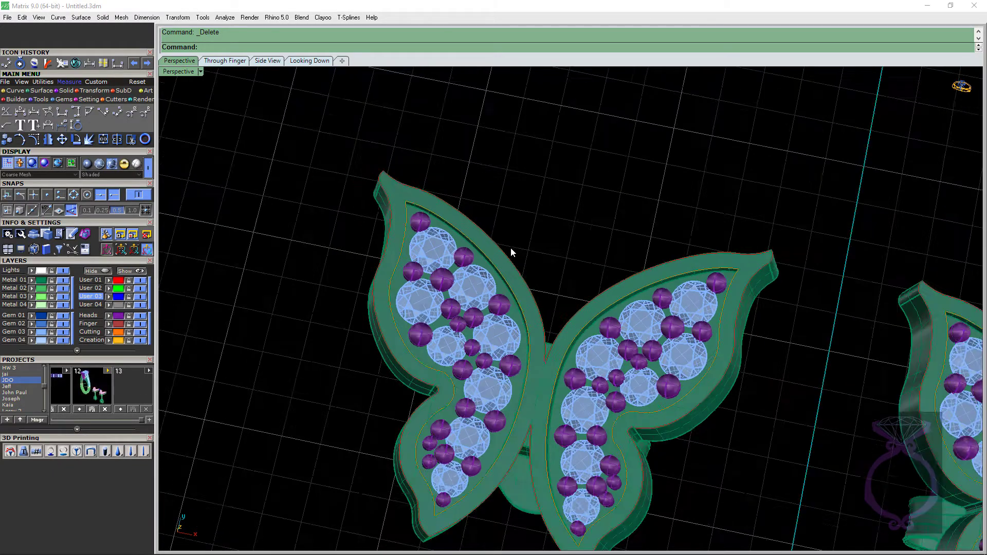
{"action": "right_click_drag", "start_coordinate": [512, 251], "coordinate": [500, 184]}
{"action": "scroll", "coordinate": [430, 243], "scroll_direction": "up", "scroll_amount": 3}
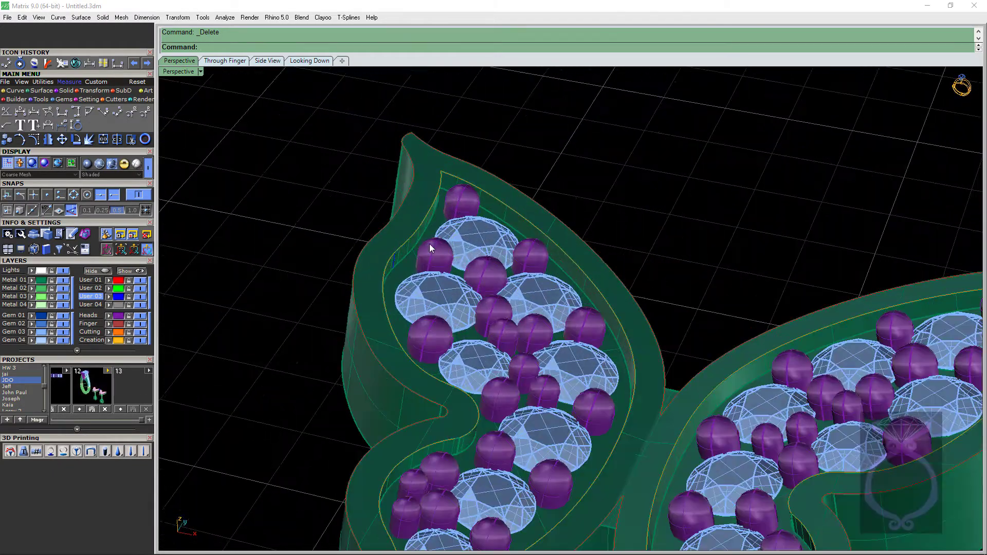
{"action": "right_click_drag", "start_coordinate": [429, 244], "coordinate": [790, 326]}
{"action": "right_click_drag", "start_coordinate": [729, 331], "coordinate": [686, 399]}
{"action": "scroll", "coordinate": [680, 313], "scroll_direction": "down", "scroll_amount": 5}
{"action": "right_click_drag", "start_coordinate": [679, 312], "coordinate": [652, 412]}
{"action": "scroll", "coordinate": [689, 390], "scroll_direction": "up", "scroll_amount": 3}
{"action": "scroll", "coordinate": [690, 392], "scroll_direction": "down", "scroll_amount": 2}
{"action": "scroll", "coordinate": [619, 322], "scroll_direction": "up", "scroll_amount": 9}
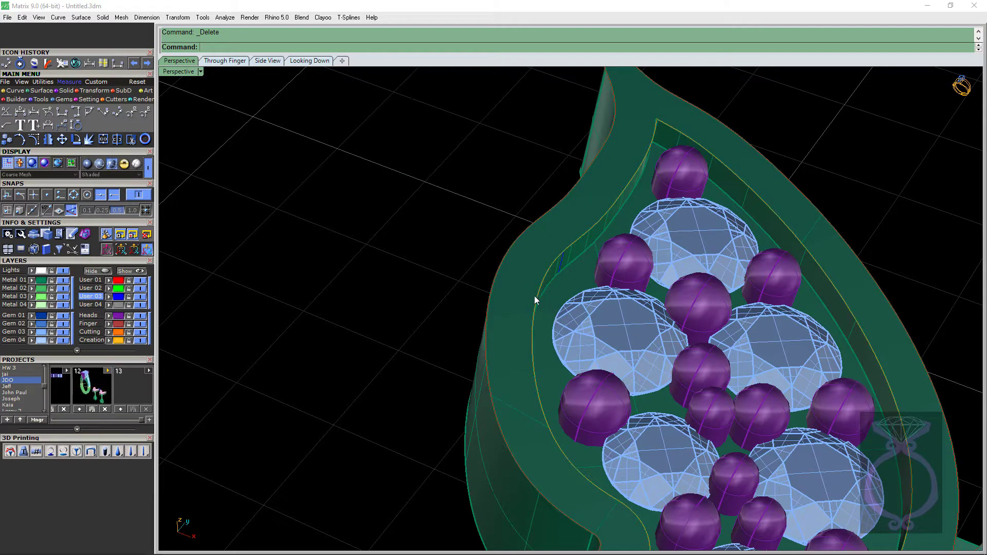
{"action": "scroll", "coordinate": [537, 303], "scroll_direction": "down", "scroll_amount": 5}
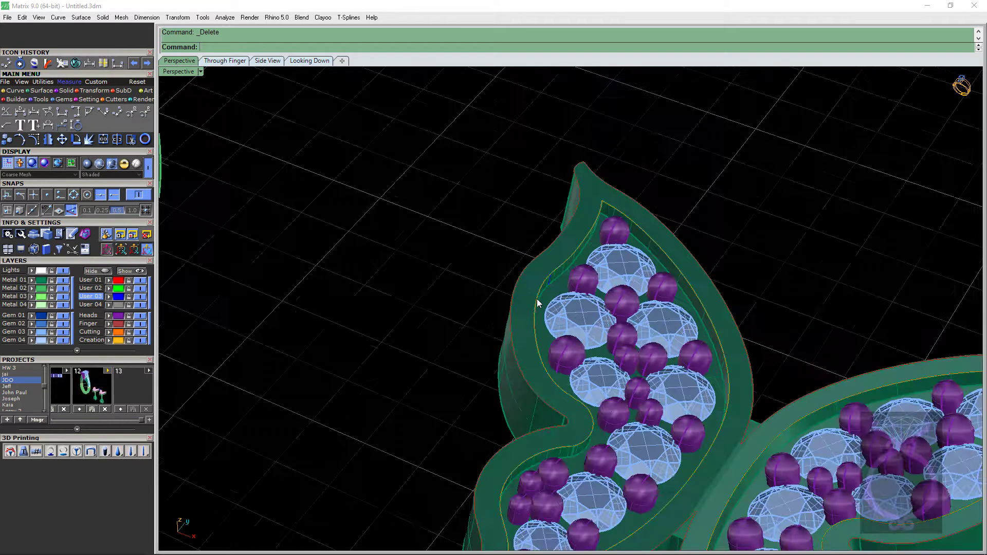
Step: Examine how the gems and beads fill the space up to the border on both wings of the butterfly
{"action": "scroll", "coordinate": [537, 311], "scroll_direction": "up", "scroll_amount": 4}
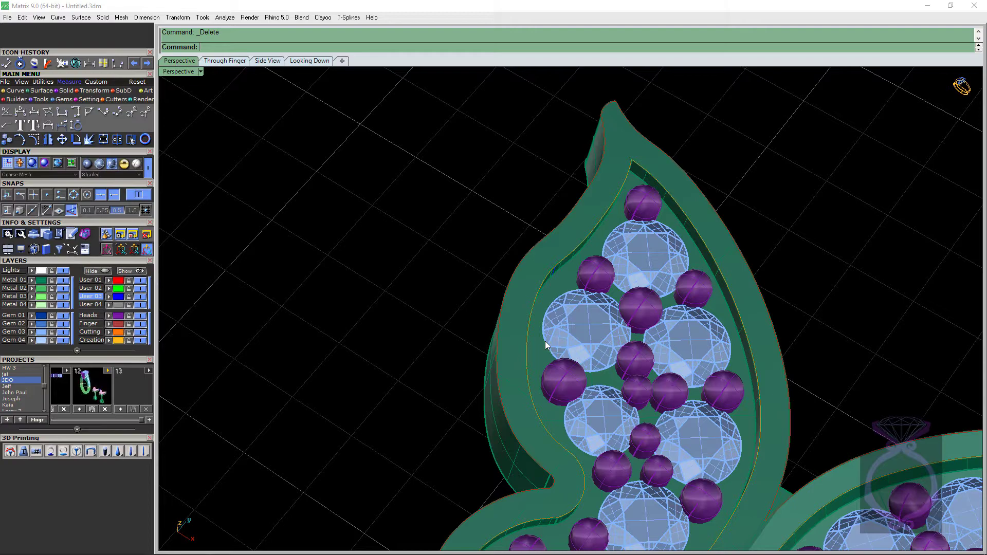
{"action": "scroll", "coordinate": [545, 340], "scroll_direction": "down", "scroll_amount": 3}
{"action": "scroll", "coordinate": [575, 350], "scroll_direction": "up", "scroll_amount": 2}
{"action": "scroll", "coordinate": [575, 349], "scroll_direction": "down", "scroll_amount": 4}
{"action": "scroll", "coordinate": [555, 343], "scroll_direction": "up", "scroll_amount": 5}
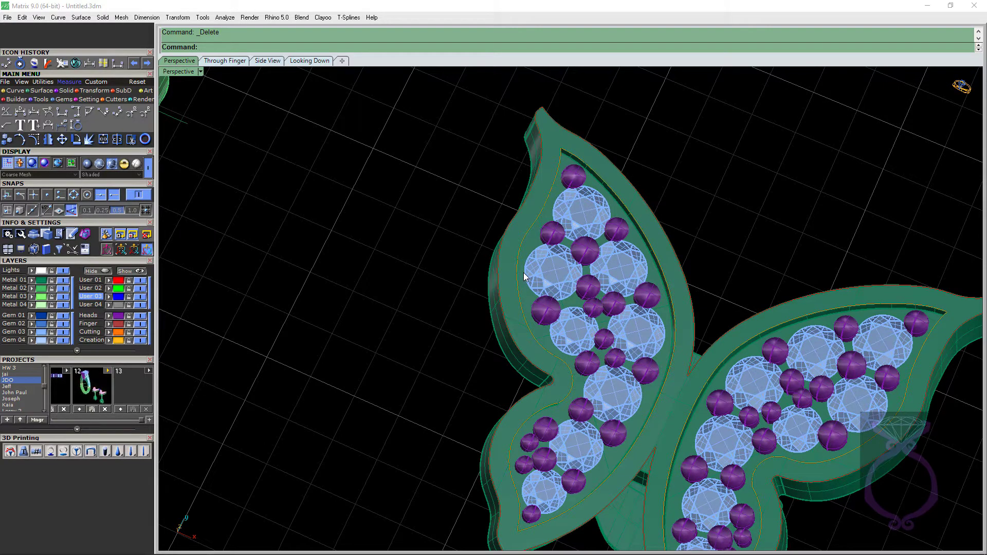
{"action": "scroll", "coordinate": [505, 253], "scroll_direction": "down", "scroll_amount": 2}
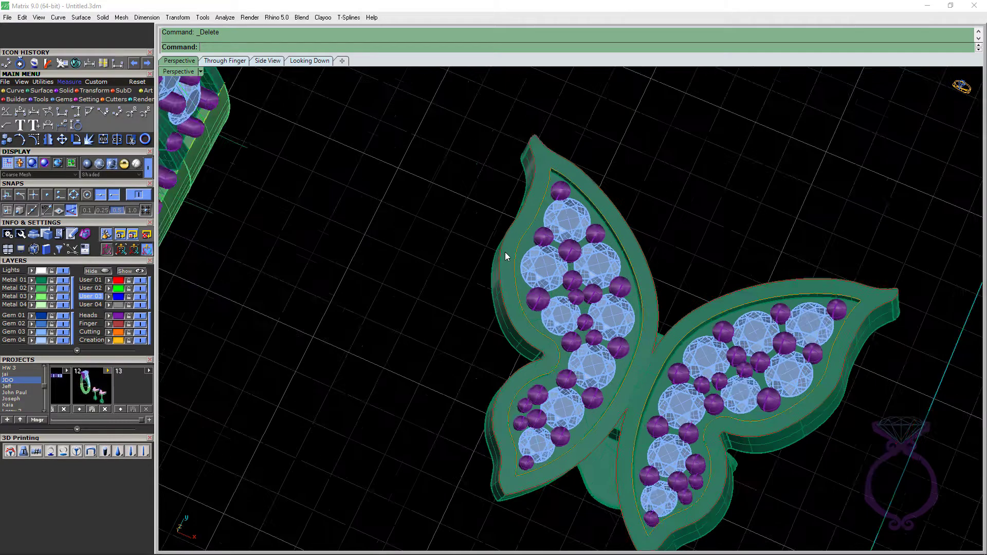
{"action": "scroll", "coordinate": [592, 267], "scroll_direction": "up", "scroll_amount": 3}
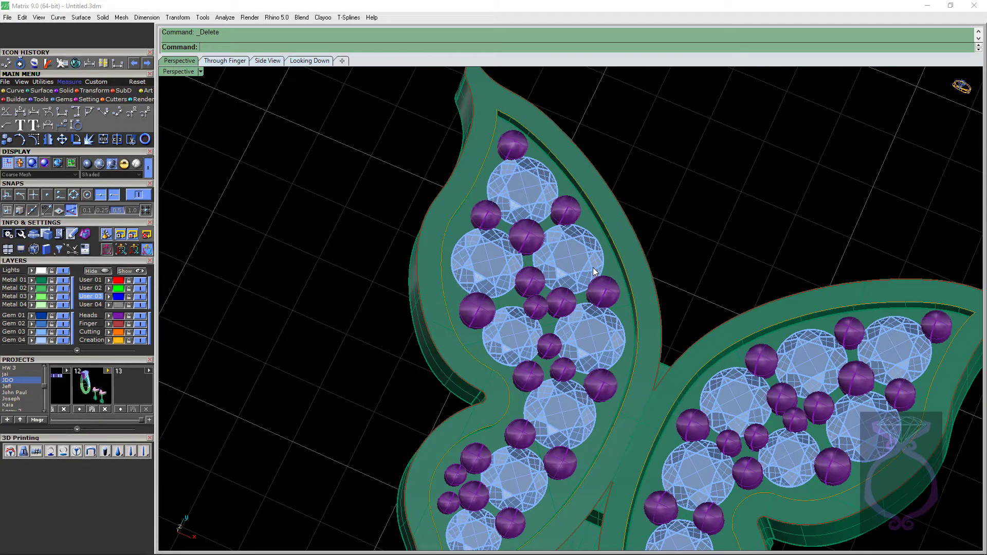
{"action": "scroll", "coordinate": [593, 268], "scroll_direction": "down", "scroll_amount": 4}
{"action": "right_click_drag", "start_coordinate": [616, 316], "coordinate": [616, 316]}
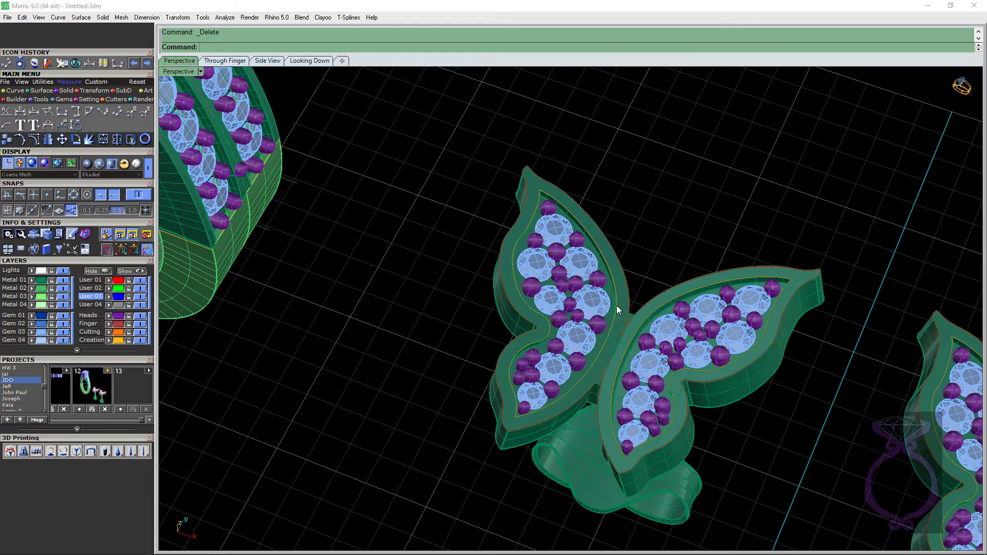
{"action": "scroll", "coordinate": [587, 262], "scroll_direction": "up", "scroll_amount": 4}
{"action": "right_click_drag", "start_coordinate": [539, 264], "coordinate": [534, 262]}
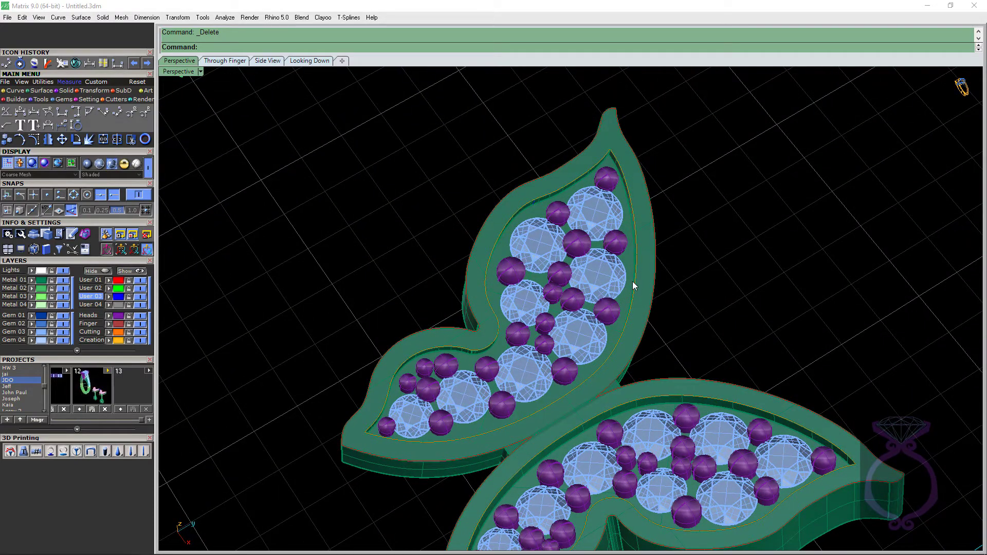
{"action": "scroll", "coordinate": [545, 263], "scroll_direction": "down", "scroll_amount": 4}
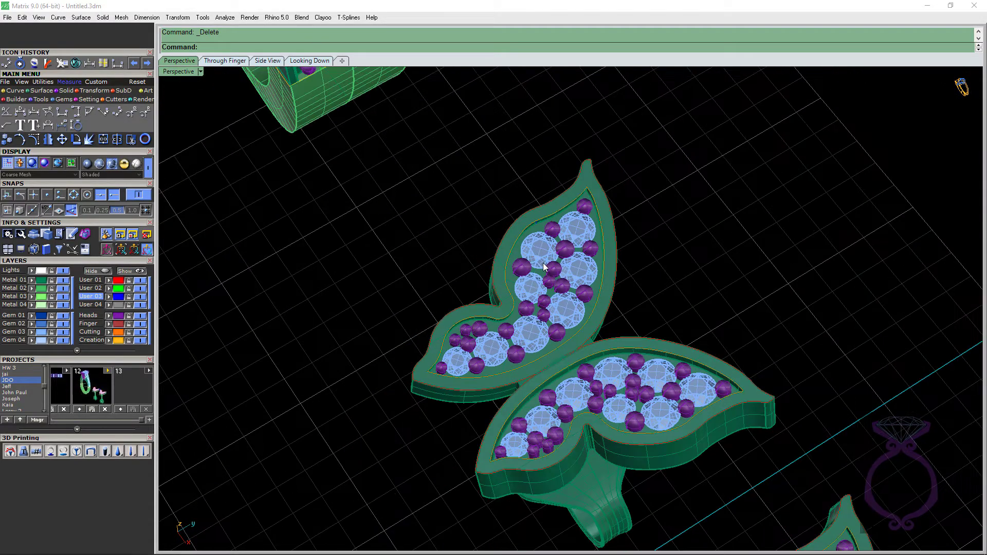
Step: Examine from above the beads clustered between the gems of the left wing, up to the bead at its tip
{"action": "scroll", "coordinate": [484, 309], "scroll_direction": "up", "scroll_amount": 8}
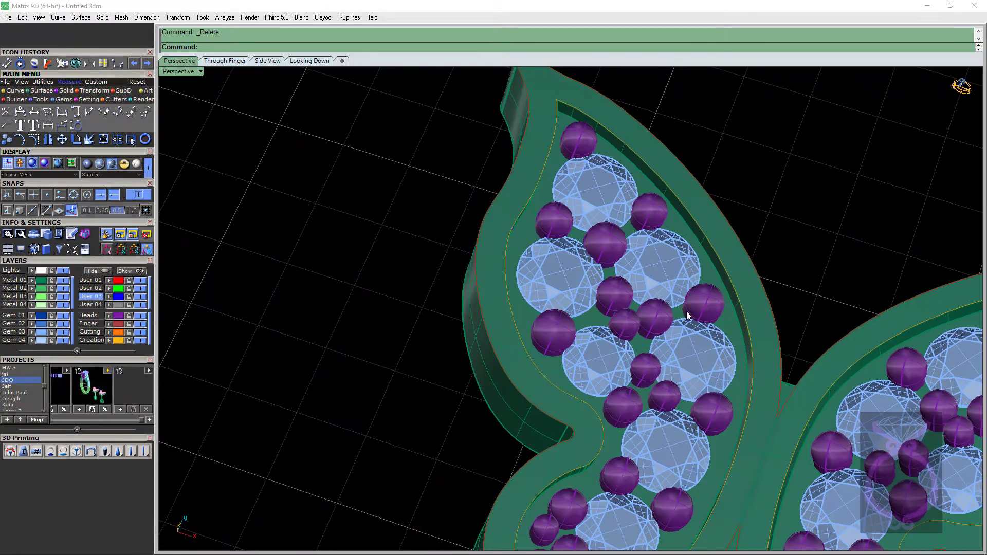
{"action": "scroll", "coordinate": [688, 315], "scroll_direction": "down", "scroll_amount": 3}
{"action": "scroll", "coordinate": [646, 322], "scroll_direction": "up", "scroll_amount": 5}
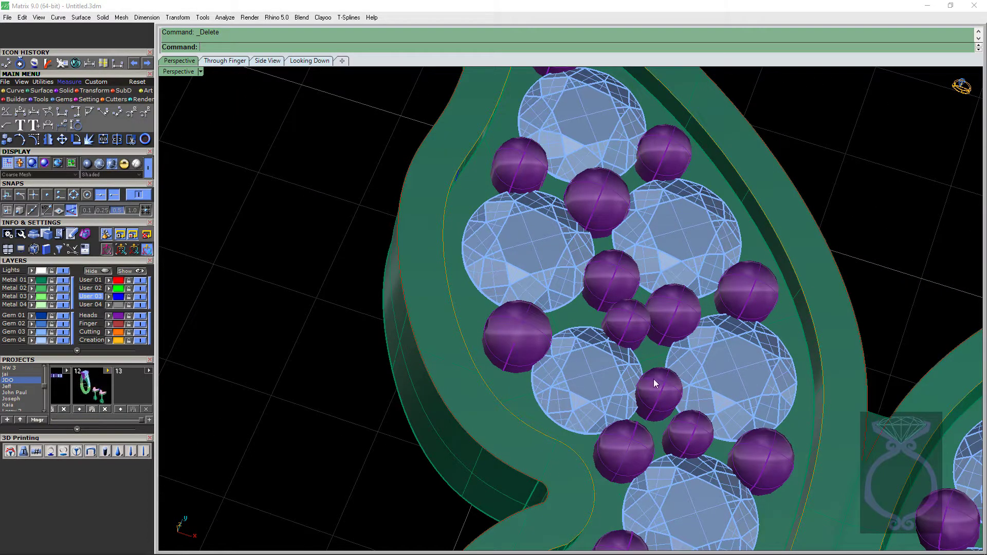
{"action": "scroll", "coordinate": [655, 382], "scroll_direction": "down", "scroll_amount": 2}
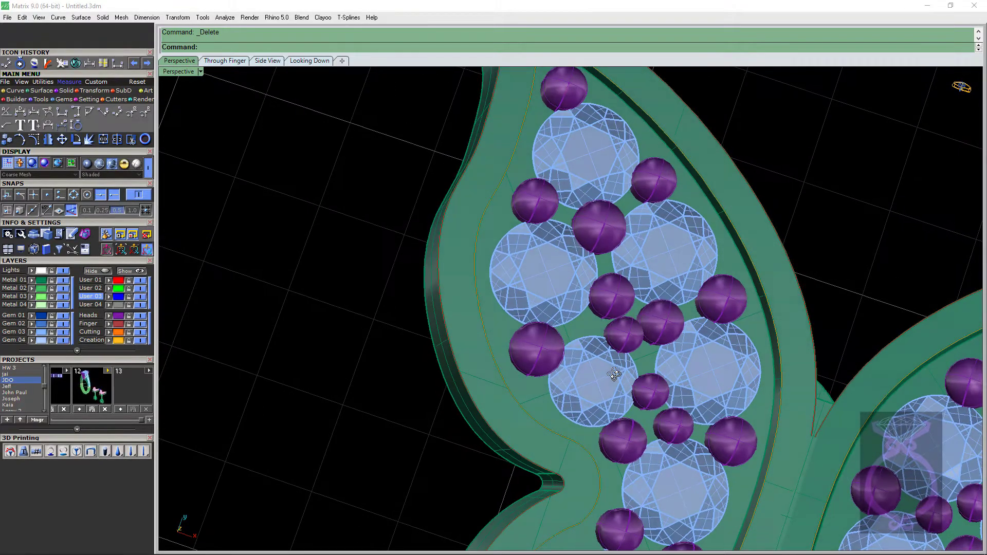
{"action": "scroll", "coordinate": [616, 377], "scroll_direction": "up", "scroll_amount": 3}
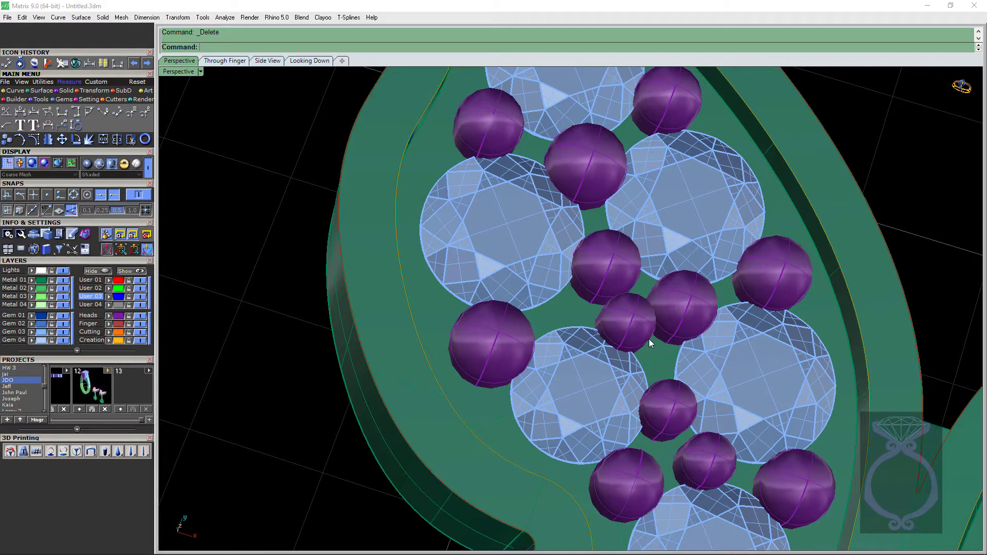
{"action": "mouse_move", "coordinate": [649, 338]}
{"action": "right_mouse_down"}
{"action": "mouse_move", "coordinate": [650, 367]}
{"action": "mouse_move", "coordinate": [655, 353]}
{"action": "right_mouse_up"}
{"action": "scroll", "coordinate": [655, 353], "scroll_direction": "down", "scroll_amount": 3}
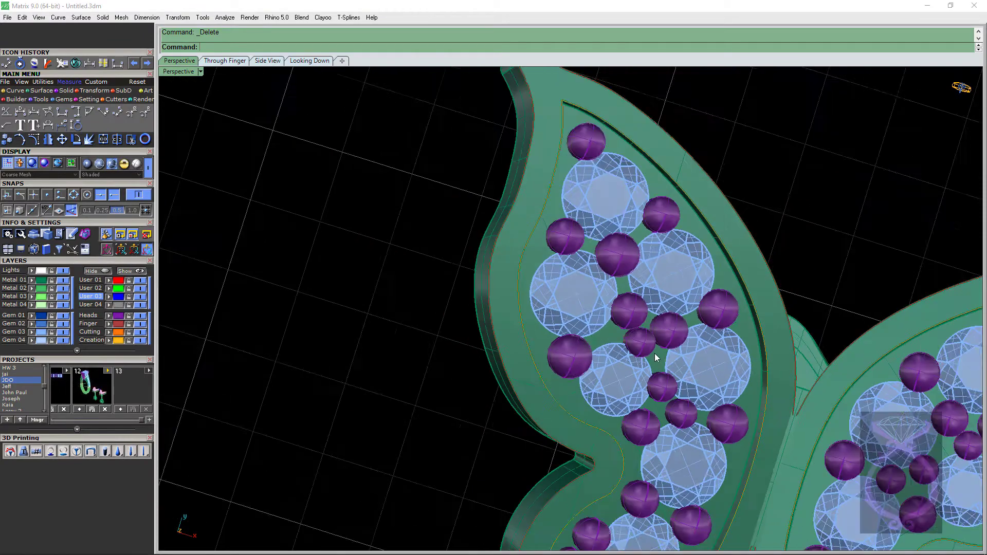
{"action": "scroll", "coordinate": [595, 157], "scroll_direction": "up", "scroll_amount": 5}
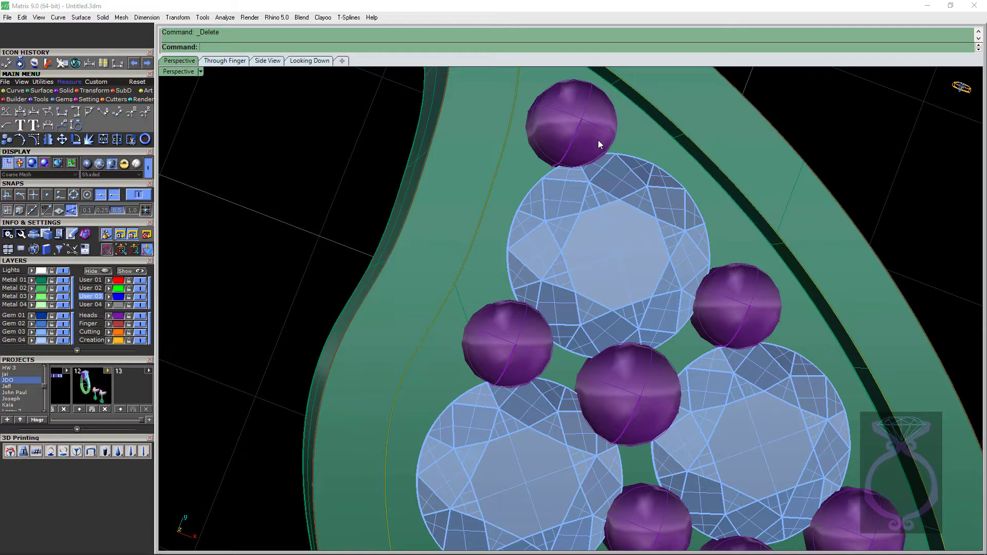
{"action": "scroll", "coordinate": [597, 141], "scroll_direction": "down", "scroll_amount": 4}
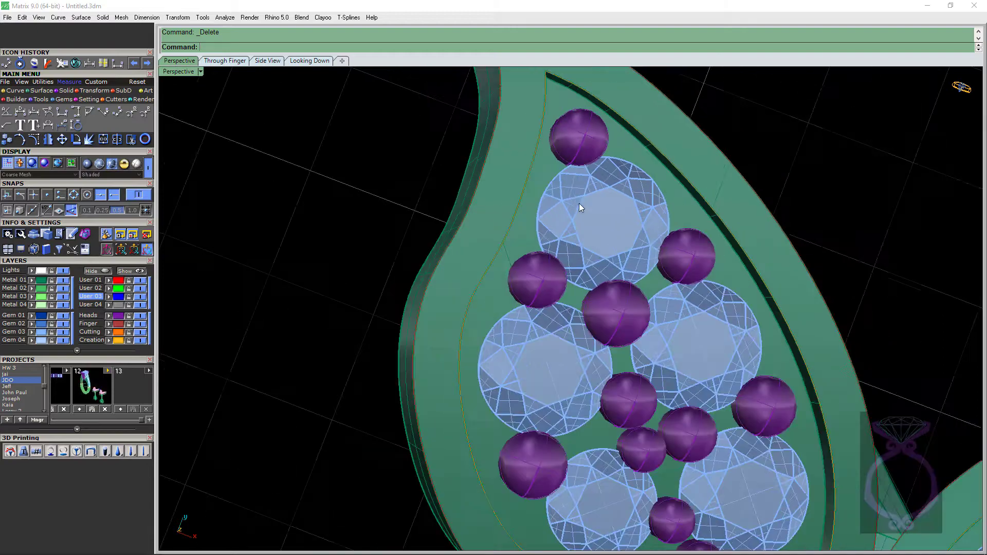
Step: Inspect the bead and gem at the left wing's tip against the recess border, both at a low angle and from above
{"action": "right_click_drag", "start_coordinate": [576, 212], "coordinate": [567, 174]}
{"action": "scroll", "coordinate": [486, 174], "scroll_direction": "up", "scroll_amount": 5}
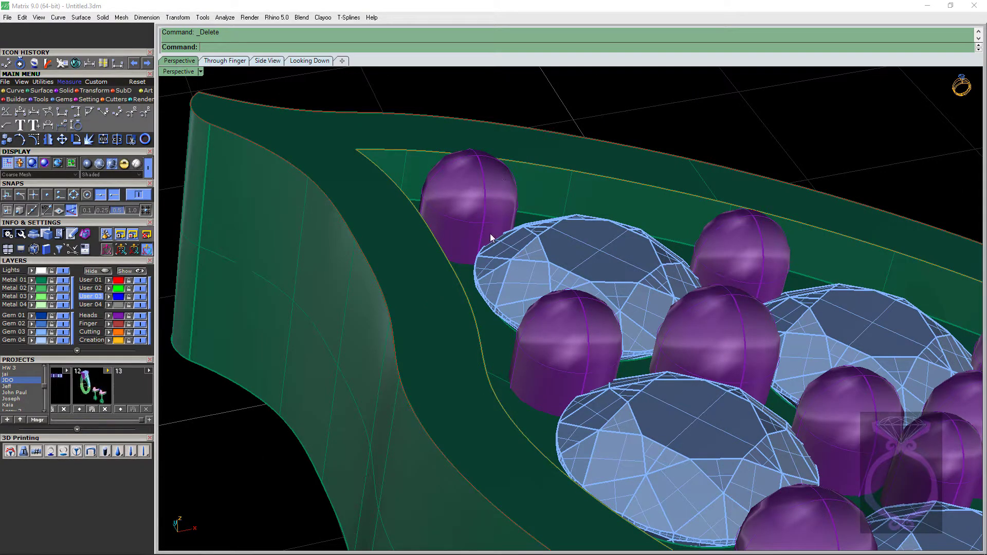
{"action": "scroll", "coordinate": [486, 222], "scroll_direction": "down", "scroll_amount": 6}
{"action": "right_click_drag", "start_coordinate": [487, 209], "coordinate": [478, 240]}
{"action": "scroll", "coordinate": [455, 223], "scroll_direction": "down", "scroll_amount": 3}
{"action": "scroll", "coordinate": [480, 191], "scroll_direction": "up", "scroll_amount": 5}
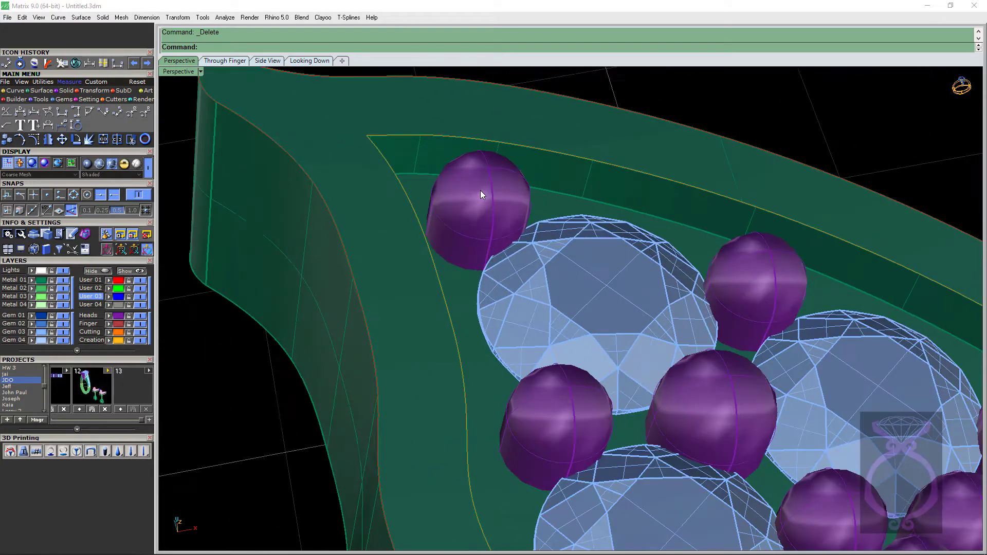
{"action": "scroll", "coordinate": [480, 191], "scroll_direction": "down", "scroll_amount": 4}
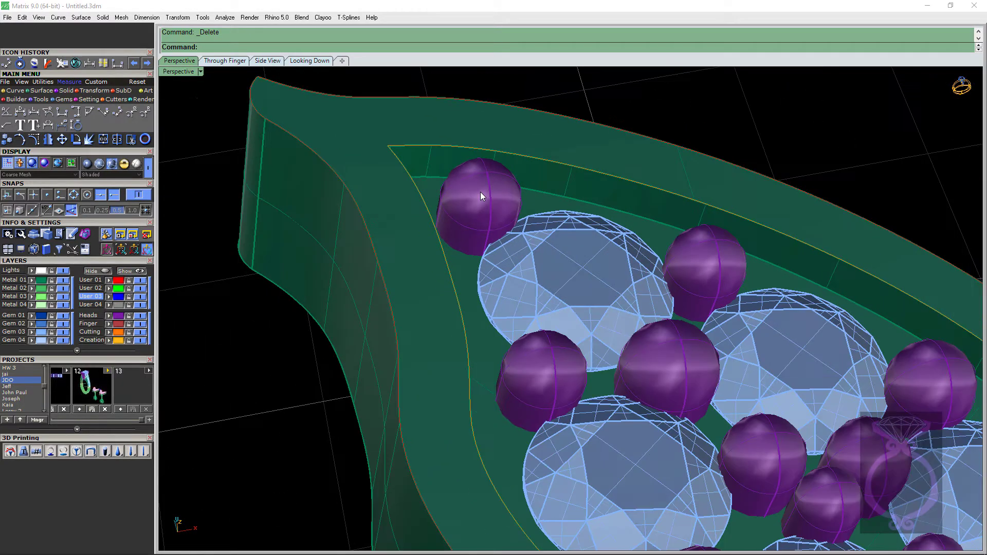
{"action": "scroll", "coordinate": [522, 240], "scroll_direction": "up", "scroll_amount": 3}
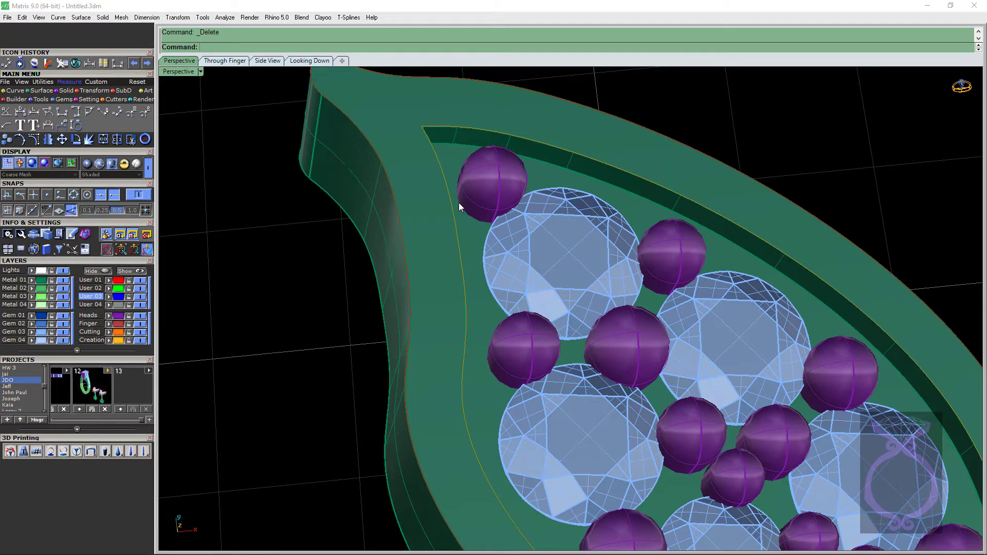
{"action": "scroll", "coordinate": [458, 202], "scroll_direction": "down", "scroll_amount": 5}
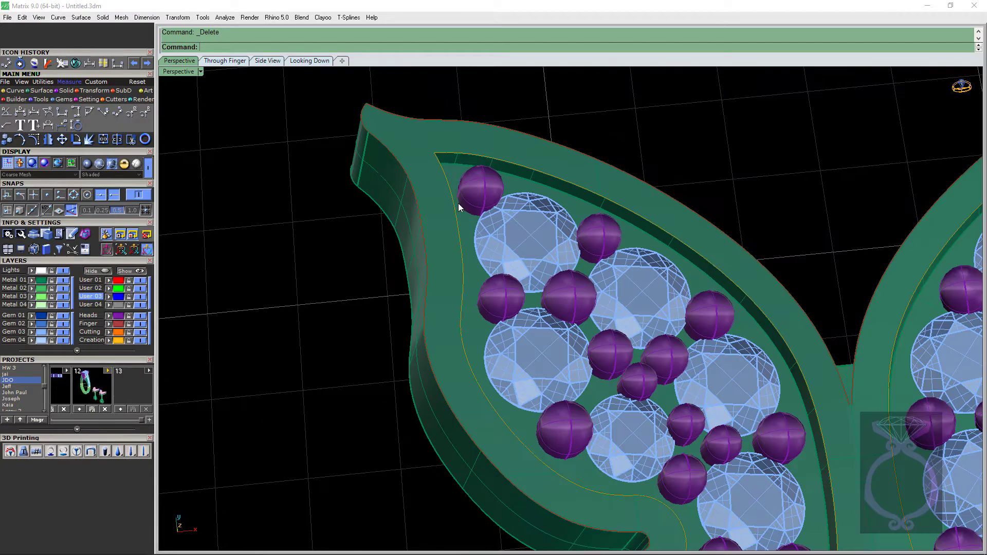
{"action": "scroll", "coordinate": [483, 206], "scroll_direction": "up", "scroll_amount": 2}
{"action": "scroll", "coordinate": [504, 229], "scroll_direction": "up", "scroll_amount": 3}
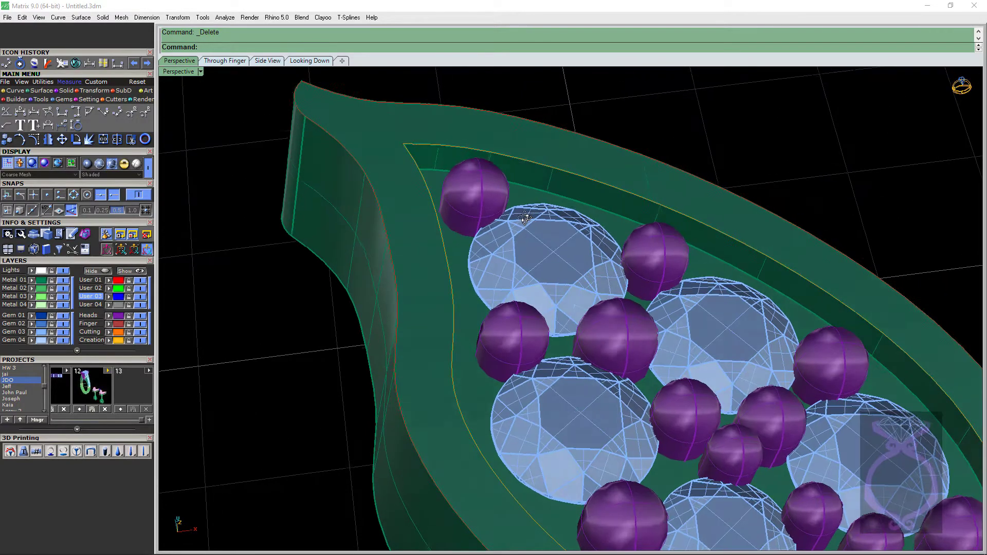
{"action": "scroll", "coordinate": [507, 223], "scroll_direction": "down", "scroll_amount": 5}
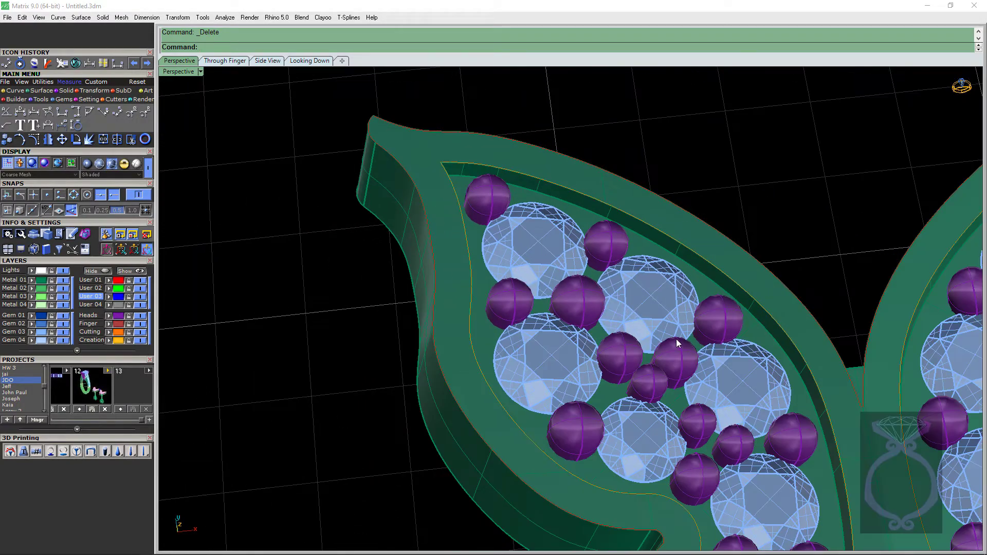
Step: Inspect at a low angle the bead heights relative to the gems and metal border across the middle of the left wing
{"action": "scroll", "coordinate": [677, 339], "scroll_direction": "up", "scroll_amount": 3}
{"action": "right_click_drag", "start_coordinate": [685, 310], "coordinate": [688, 282]}
{"action": "scroll", "coordinate": [688, 272], "scroll_direction": "up", "scroll_amount": 4}
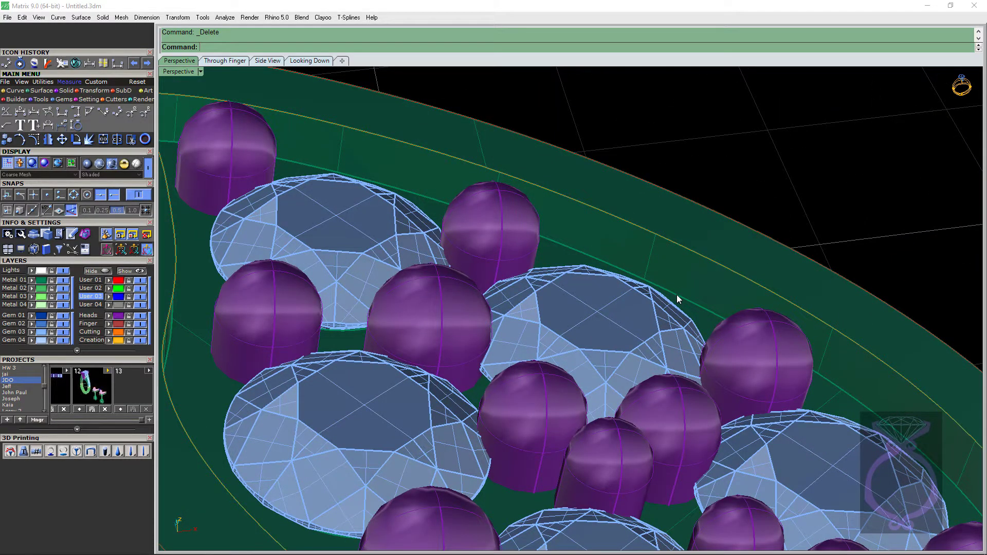
{"action": "scroll", "coordinate": [676, 294], "scroll_direction": "down", "scroll_amount": 5}
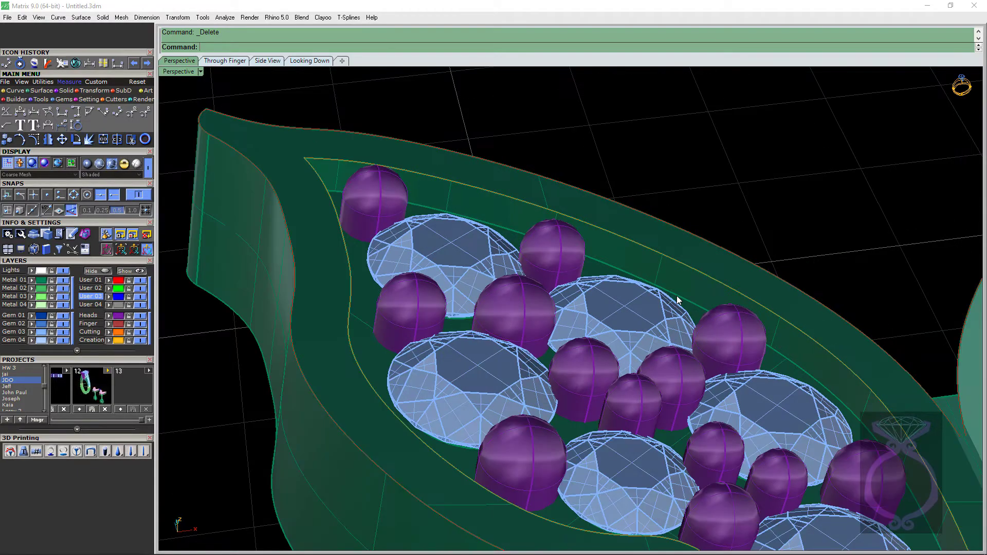
{"action": "mouse_move", "coordinate": [655, 299]}
{"action": "right_mouse_down"}
{"action": "mouse_move", "coordinate": [654, 289]}
{"action": "mouse_move", "coordinate": [652, 308]}
{"action": "mouse_move", "coordinate": [652, 270]}
{"action": "mouse_move", "coordinate": [653, 292]}
{"action": "mouse_move", "coordinate": [669, 304]}
{"action": "right_mouse_up"}
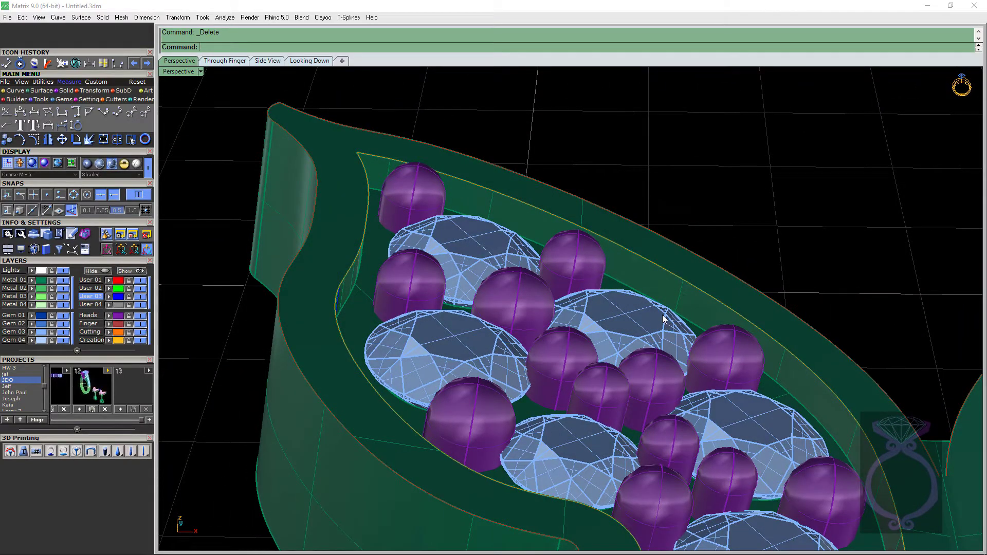
{"action": "mouse_move", "coordinate": [663, 318]}
{"action": "right_mouse_down"}
{"action": "mouse_move", "coordinate": [663, 283]}
{"action": "mouse_move", "coordinate": [656, 306]}
{"action": "right_mouse_up"}
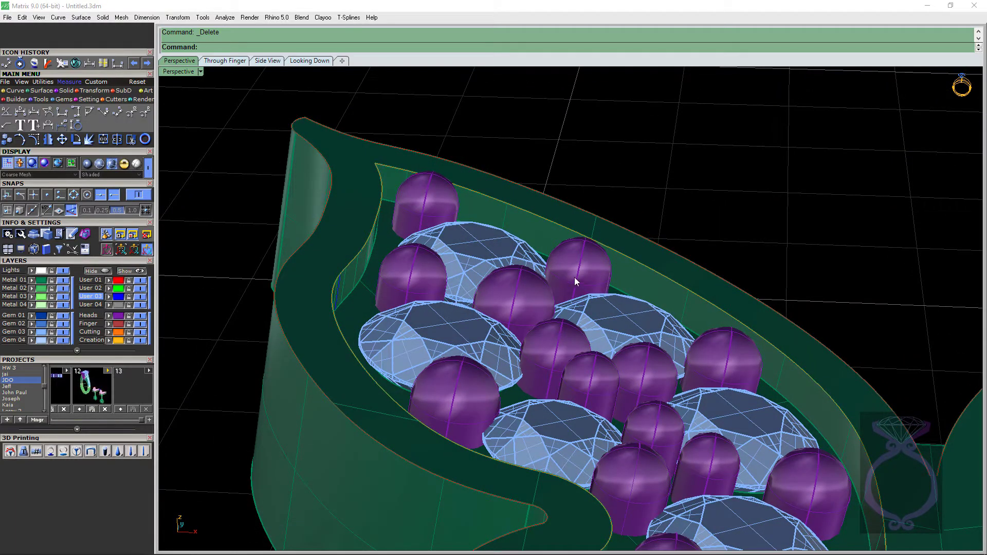
{"action": "scroll", "coordinate": [542, 257], "scroll_direction": "down", "scroll_amount": 5}
{"action": "scroll", "coordinate": [546, 276], "scroll_direction": "up", "scroll_amount": 5}
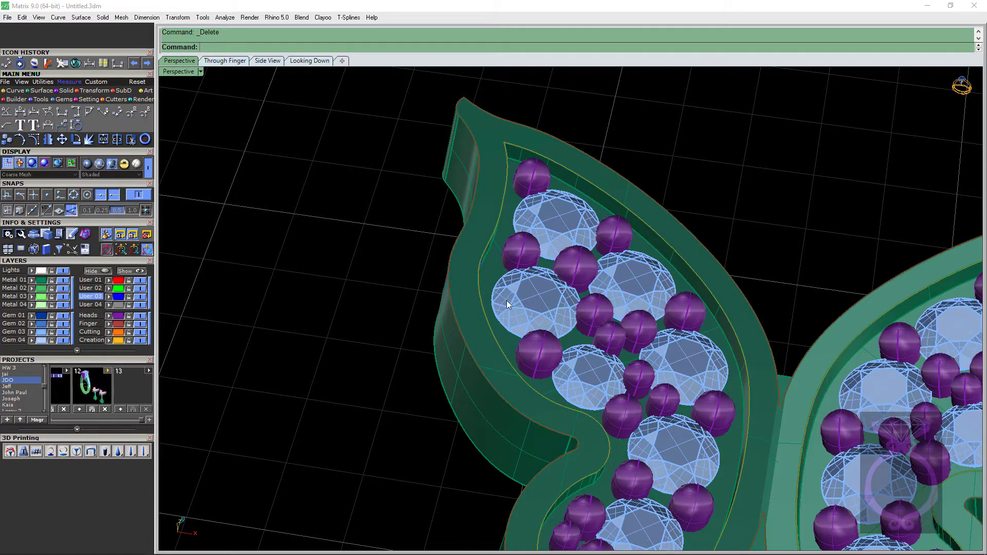
Step: Examine the inner recess wall along the left wing's outer curve and the contact between the tip bead and its gem
{"action": "right_click_drag", "start_coordinate": [514, 300], "coordinate": [485, 266]}
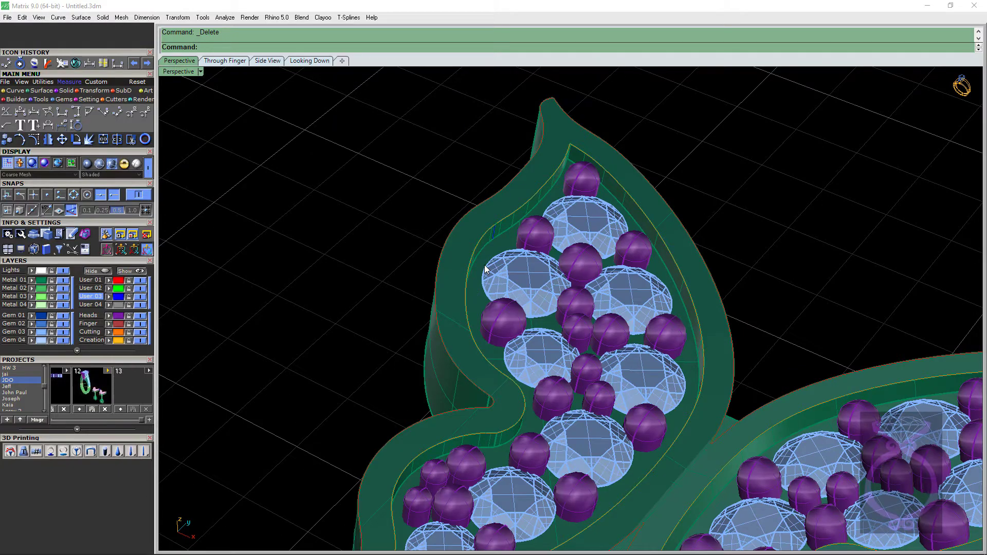
{"action": "scroll", "coordinate": [489, 257], "scroll_direction": "up", "scroll_amount": 5}
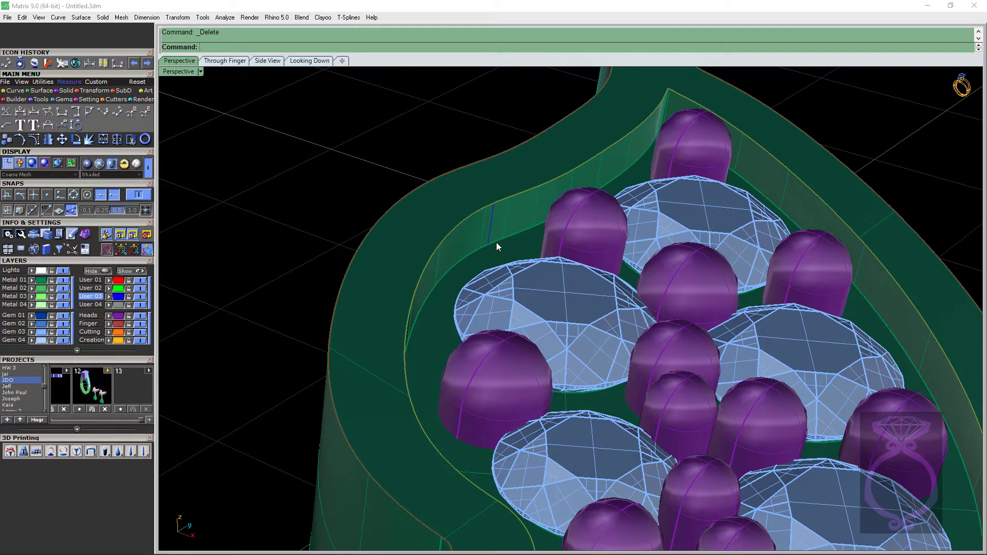
{"action": "scroll", "coordinate": [496, 242], "scroll_direction": "down", "scroll_amount": 4}
{"action": "right_click_drag", "start_coordinate": [534, 264], "coordinate": [609, 326]}
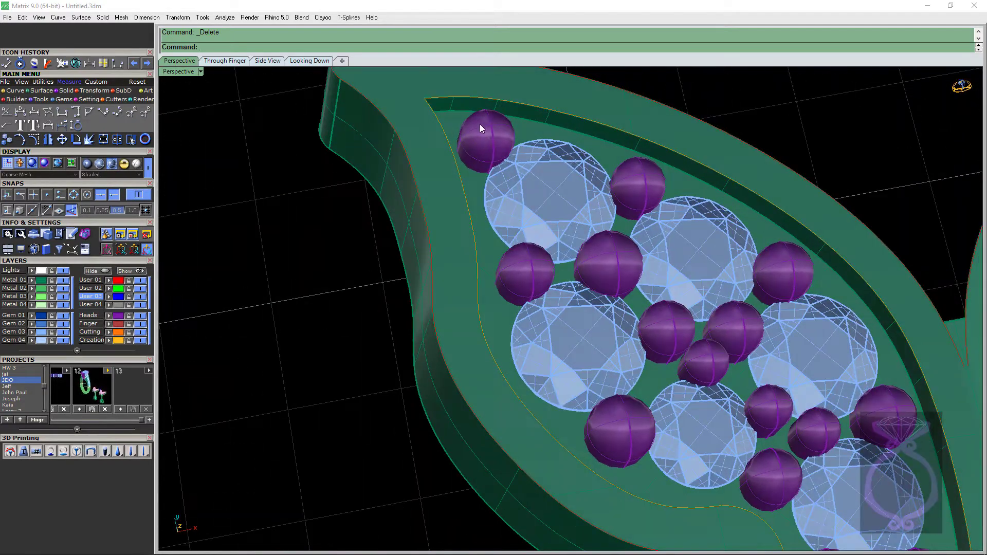
{"action": "scroll", "coordinate": [471, 116], "scroll_direction": "up", "scroll_amount": 2}
{"action": "scroll", "coordinate": [454, 132], "scroll_direction": "up", "scroll_amount": 2}
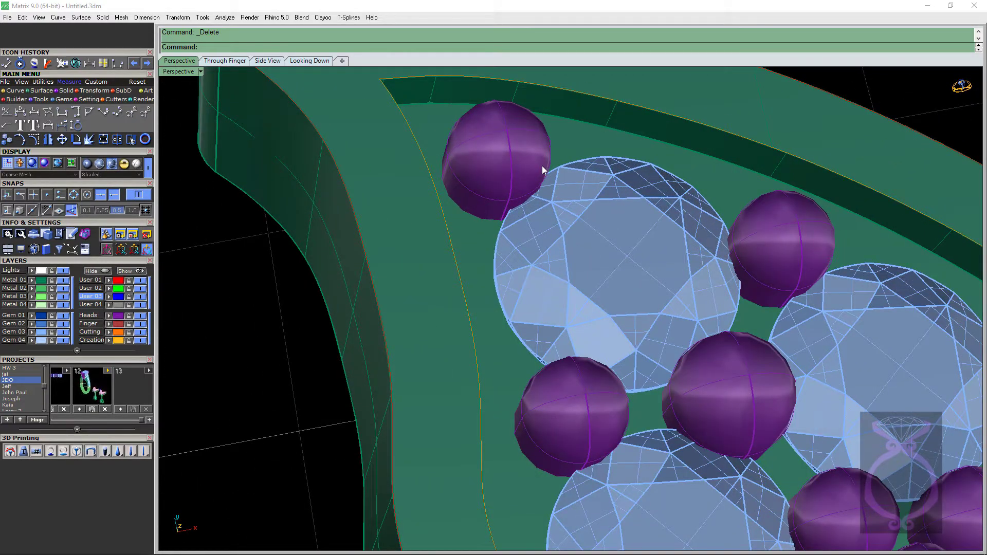
{"action": "right_click_drag", "start_coordinate": [544, 178], "coordinate": [513, 141]}
{"action": "scroll", "coordinate": [472, 201], "scroll_direction": "down", "scroll_amount": 8}
{"action": "right_click_drag", "start_coordinate": [505, 184], "coordinate": [521, 249]}
Step: Hide the Gem 03 layer and inspect the conical gem seats and the undersides of the butterfly's wings
{"action": "left_click", "coordinate": [64, 332]}
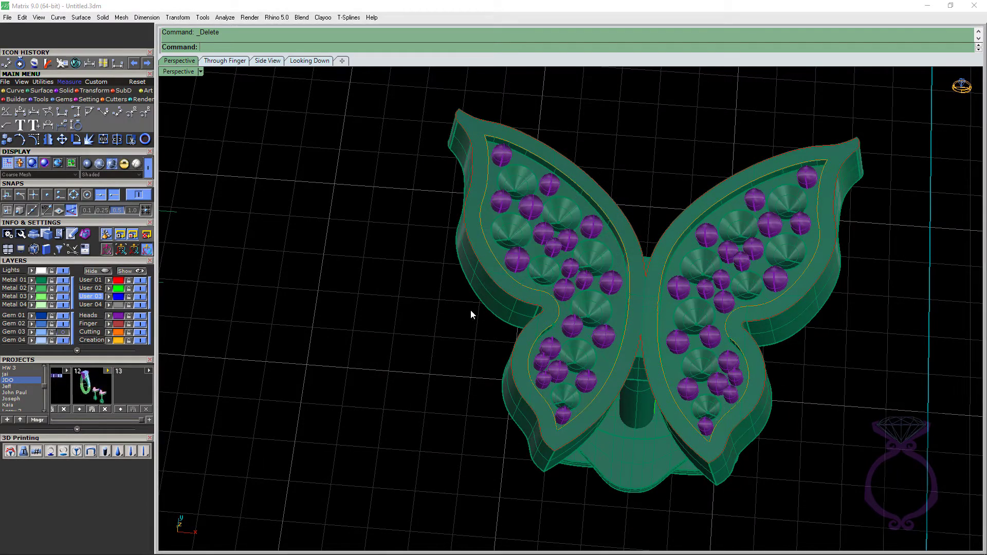
{"action": "scroll", "coordinate": [573, 201], "scroll_direction": "up", "scroll_amount": 8}
{"action": "right_click_drag", "start_coordinate": [565, 219], "coordinate": [551, 203]}
{"action": "scroll", "coordinate": [554, 227], "scroll_direction": "down", "scroll_amount": 8}
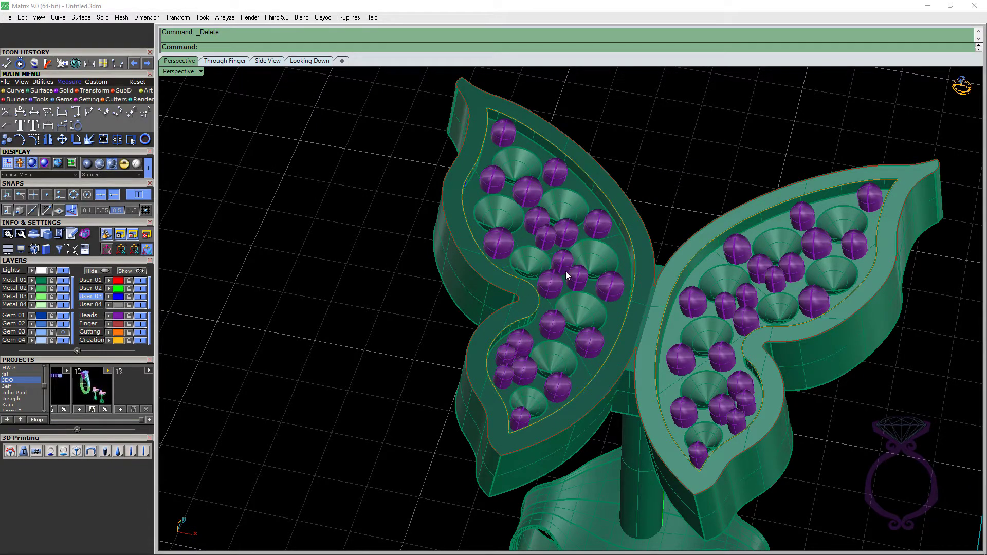
{"action": "right_click_drag", "start_coordinate": [563, 279], "coordinate": [543, 150]}
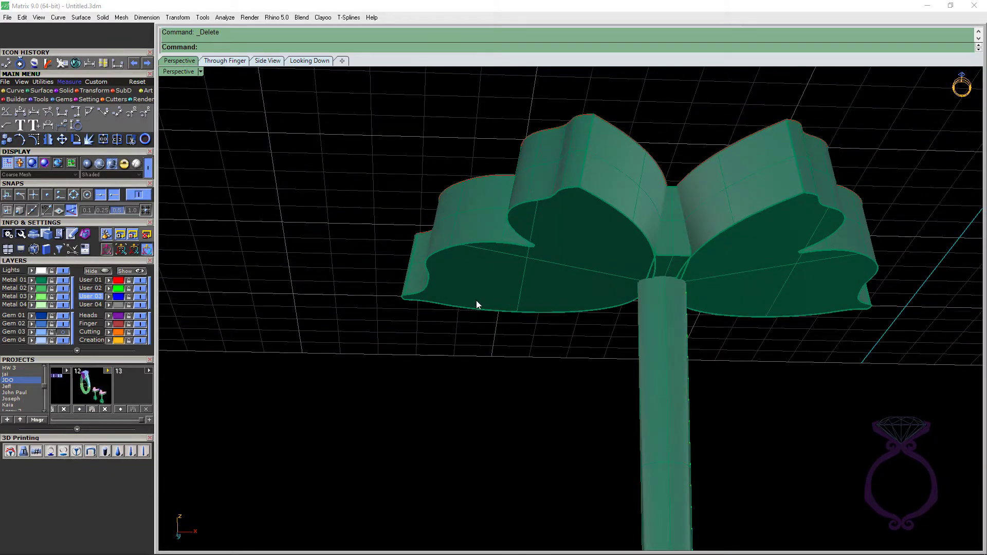
{"action": "right_click_drag", "start_coordinate": [588, 241], "coordinate": [541, 341]}
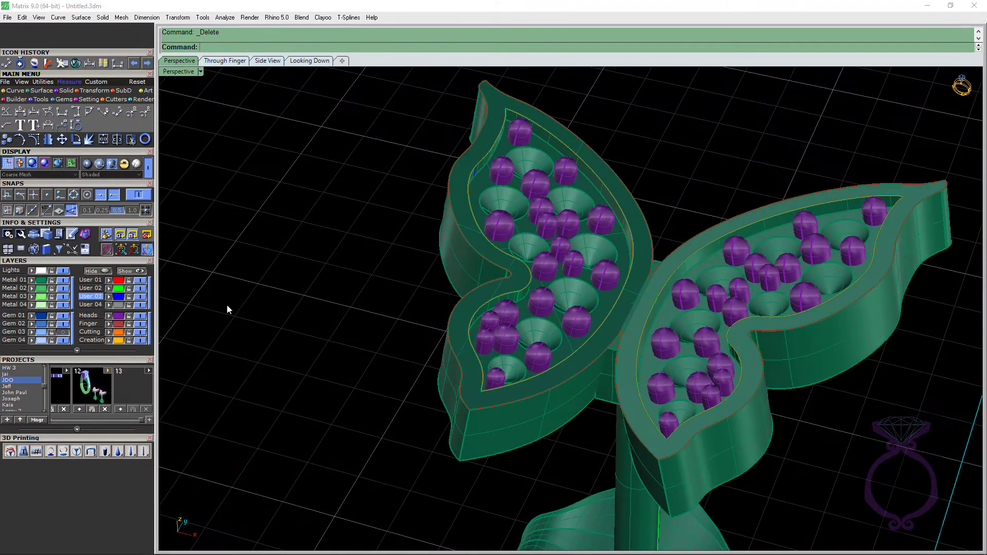
Step: Check the empty gem seats across the whole butterfly earring and show the Gem 03 layer again
{"action": "right_click_drag", "start_coordinate": [609, 341], "coordinate": [580, 322]}
{"action": "scroll", "coordinate": [580, 235], "scroll_direction": "down", "scroll_amount": 5}
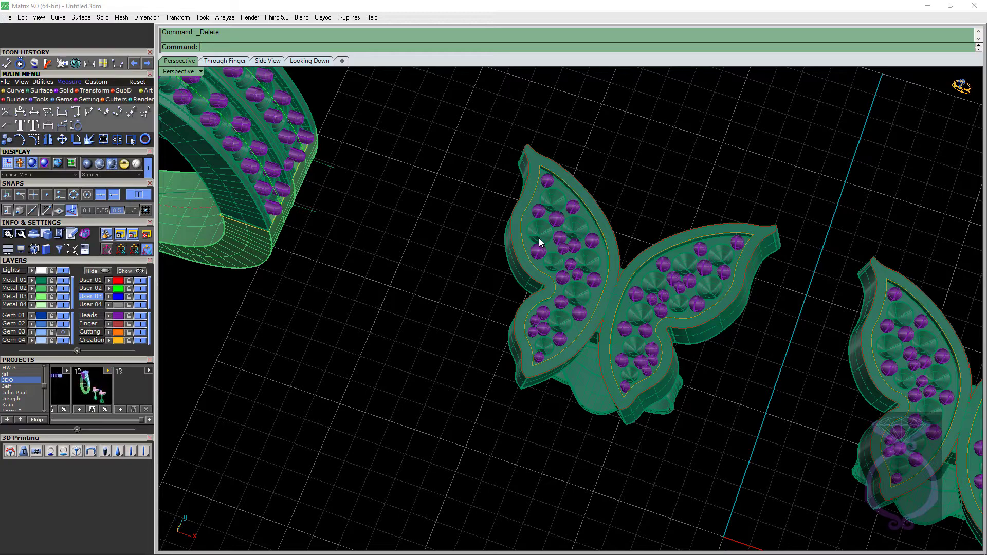
{"action": "right_click_drag", "start_coordinate": [539, 243], "coordinate": [520, 205]}
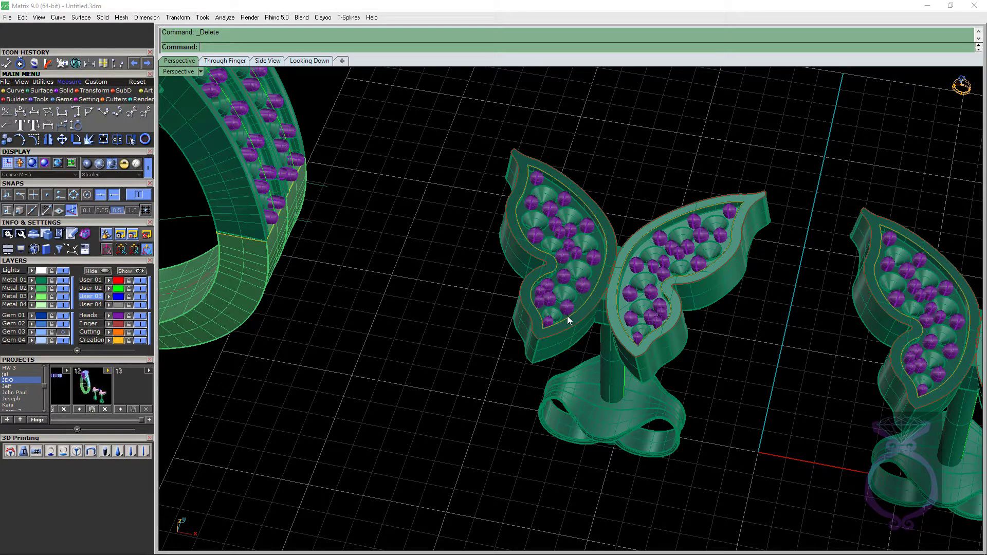
{"action": "left_click", "coordinate": [63, 332]}
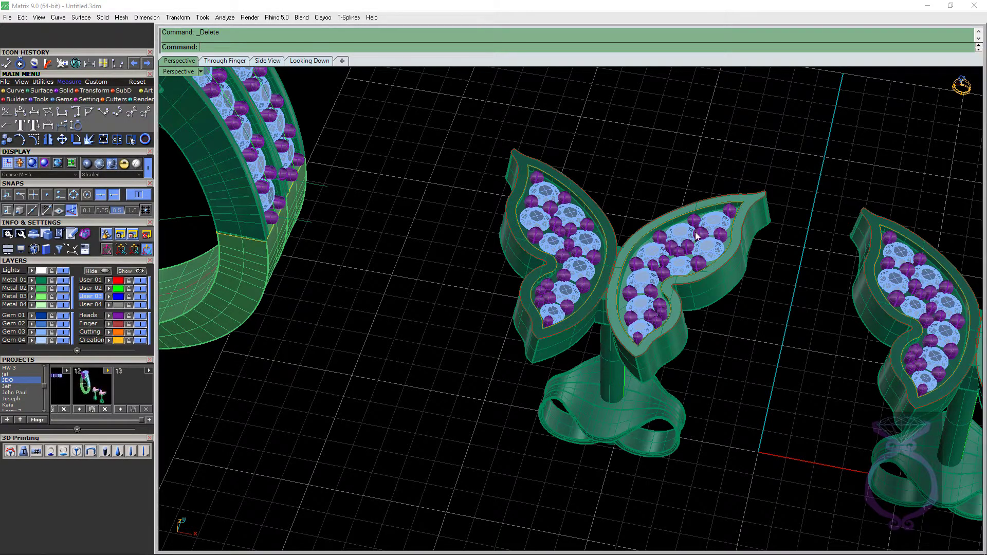
Step: View the ring together with both butterfly earrings, bringing the ring's split shank and center stone to the front
{"action": "right_click_drag", "start_coordinate": [705, 236], "coordinate": [597, 227]}
{"action": "scroll", "coordinate": [735, 242], "scroll_direction": "down", "scroll_amount": 2}
{"action": "scroll", "coordinate": [699, 239], "scroll_direction": "down", "scroll_amount": 3}
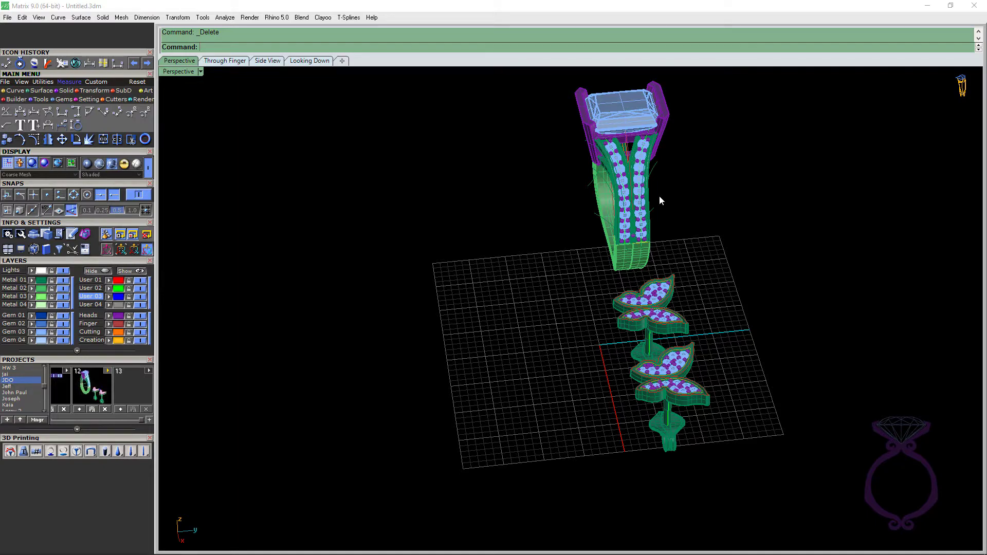
{"action": "scroll", "coordinate": [659, 196], "scroll_direction": "down", "scroll_amount": 6}
{"action": "scroll", "coordinate": [652, 197], "scroll_direction": "up", "scroll_amount": 9}
{"action": "right_click_drag", "start_coordinate": [653, 198], "coordinate": [617, 235]}
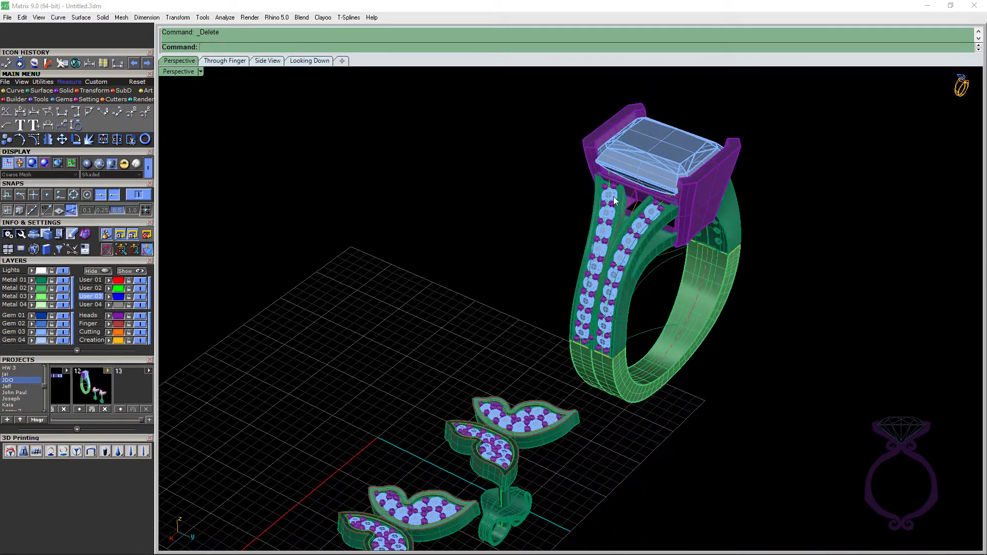
Step: Select the row of small gems along the left branch of the ring's split shank
{"action": "scroll", "coordinate": [613, 196], "scroll_direction": "up", "scroll_amount": 5}
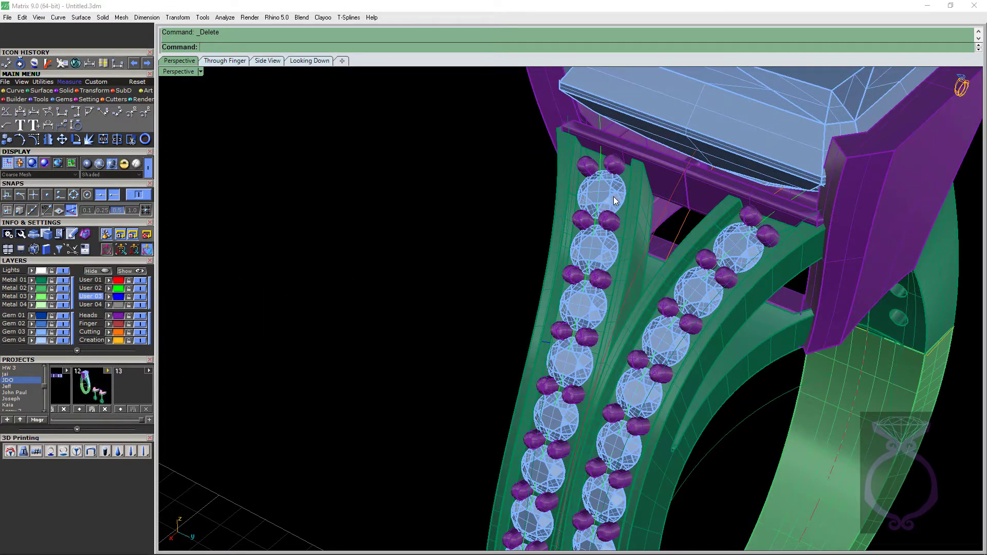
{"action": "right_click_drag", "start_coordinate": [613, 196], "coordinate": [650, 180]}
{"action": "scroll", "coordinate": [649, 180], "scroll_direction": "up", "scroll_amount": 2}
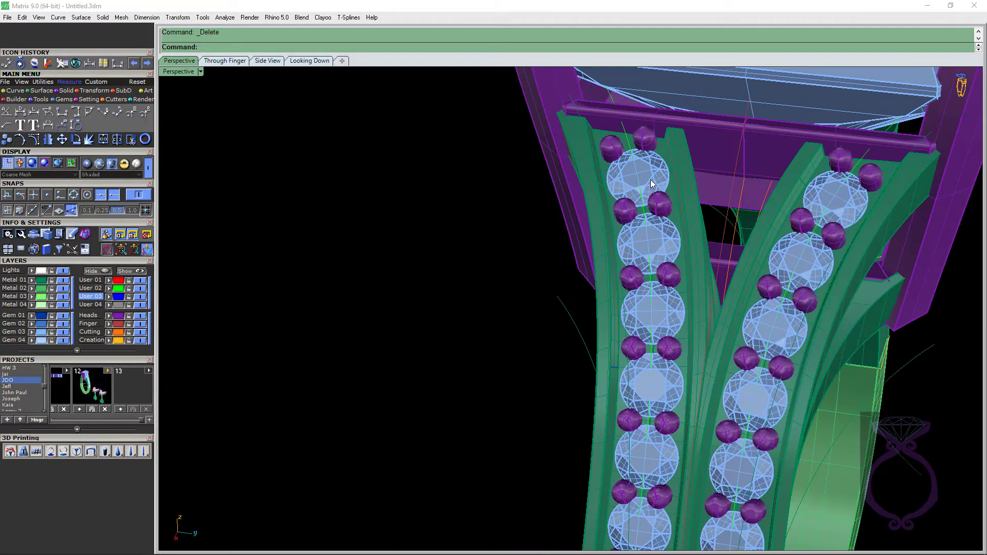
{"action": "left_click", "coordinate": [617, 184]}
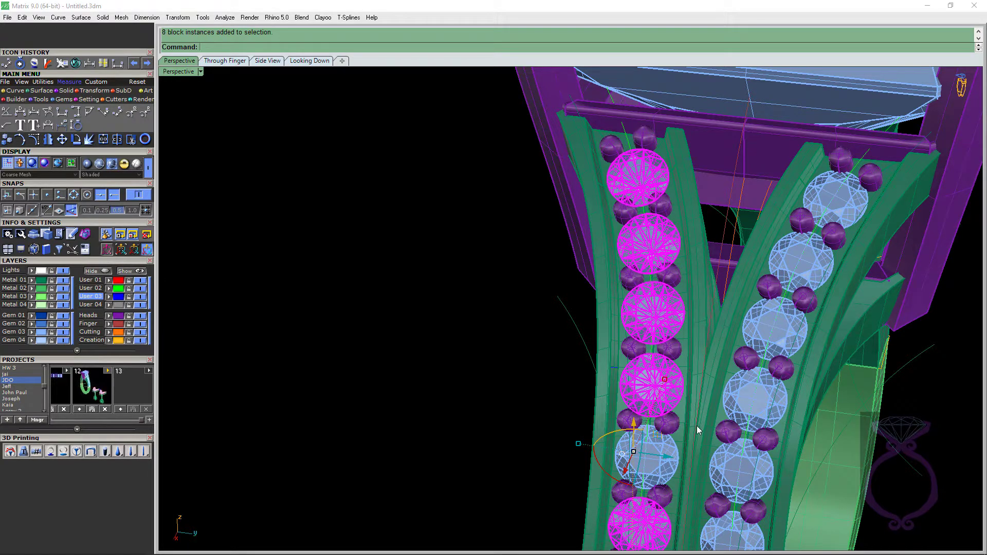
Step: Add the unselected gem in the left shank row to the selection and start a Channel Builder cutter on the row
{"action": "left_click", "coordinate": [669, 453], "text": "shift"}
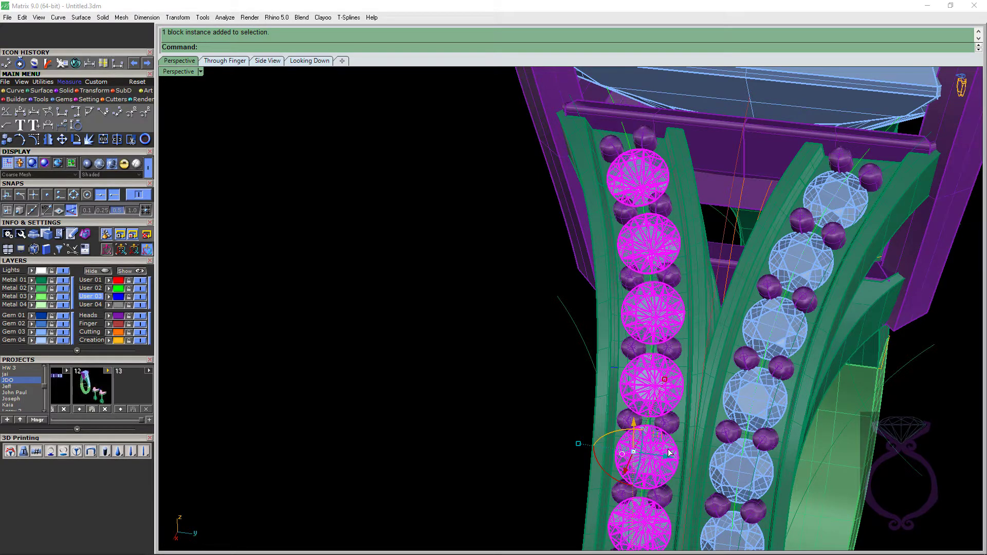
{"action": "key", "text": "F6"}
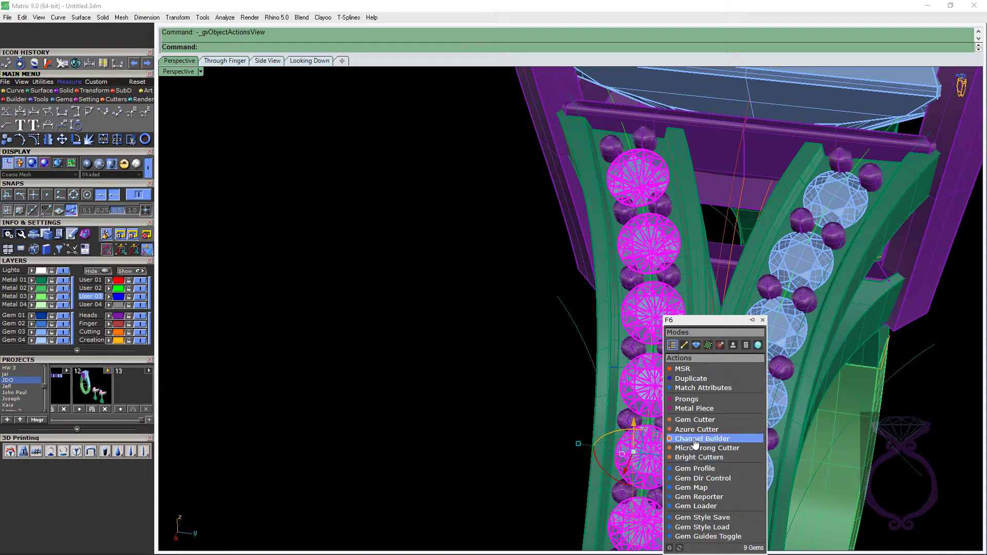
{"action": "left_click", "coordinate": [695, 440]}
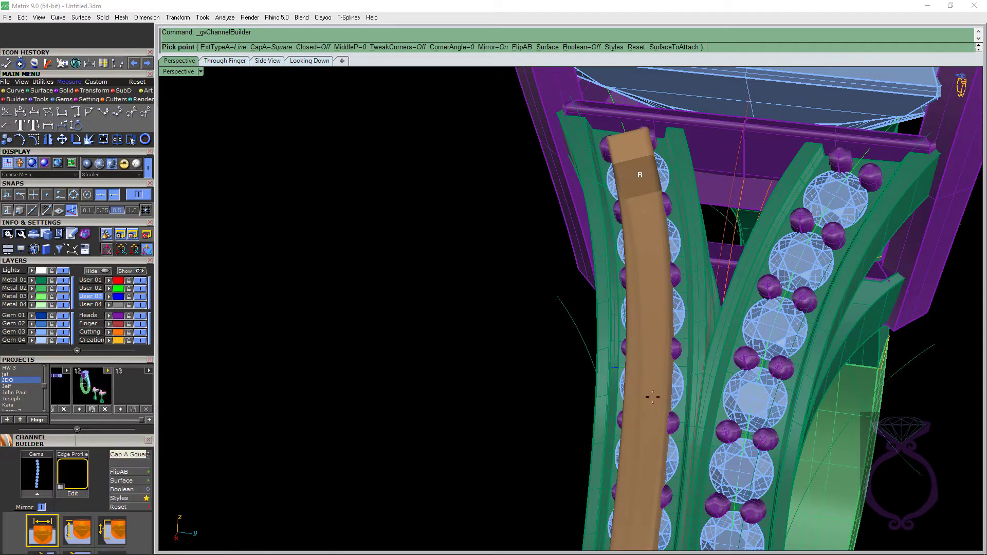
Step: Widen the channel cutter until its side meets the inner edge of the metal rail beside the gem row
{"action": "right_click_drag", "start_coordinate": [648, 388], "coordinate": [687, 335]}
{"action": "scroll", "coordinate": [735, 480], "scroll_direction": "down", "scroll_amount": 2}
{"action": "scroll", "coordinate": [731, 481], "scroll_direction": "up", "scroll_amount": 10}
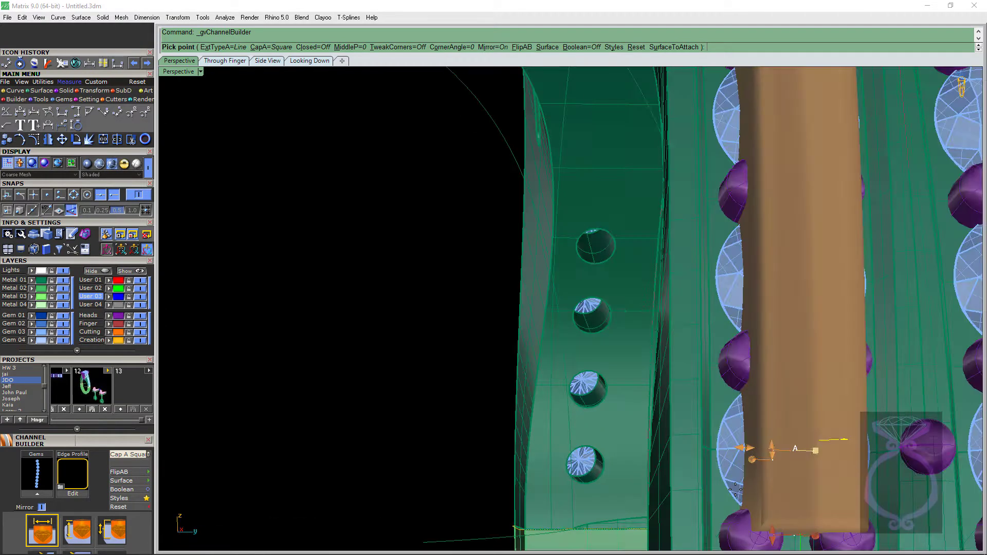
{"action": "left_click_drag", "start_coordinate": [745, 434], "coordinate": [690, 429]}
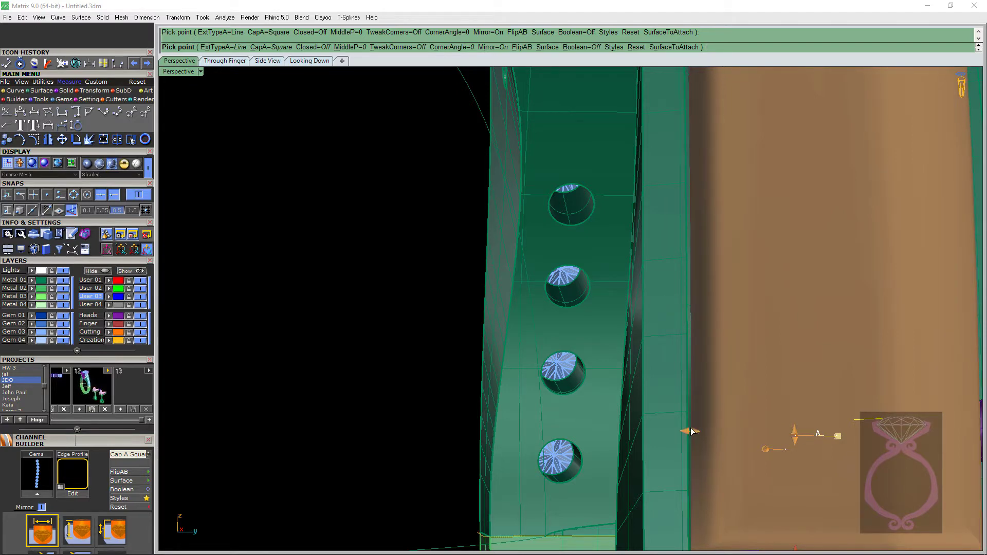
{"action": "scroll", "coordinate": [692, 431], "scroll_direction": "down", "scroll_amount": 4}
{"action": "right_click_drag", "start_coordinate": [692, 431], "coordinate": [674, 383]}
{"action": "scroll", "coordinate": [749, 461], "scroll_direction": "up", "scroll_amount": 4}
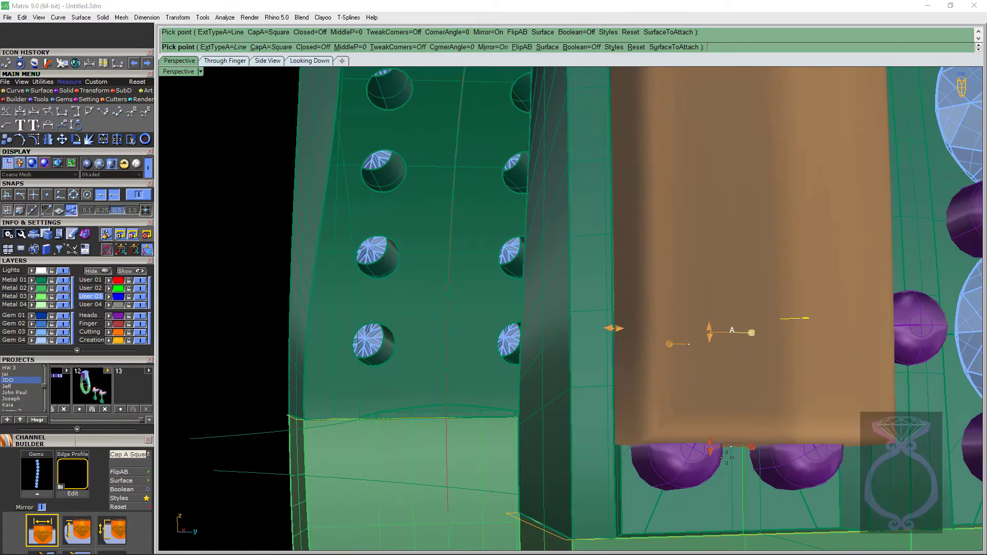
Step: Adjust the cap length at end A to extend the channel cutter past the last pair of beads
{"action": "mouse_move", "coordinate": [710, 446]}
{"action": "left_click_drag", "start_coordinate": [710, 446], "coordinate": [711, 498]}
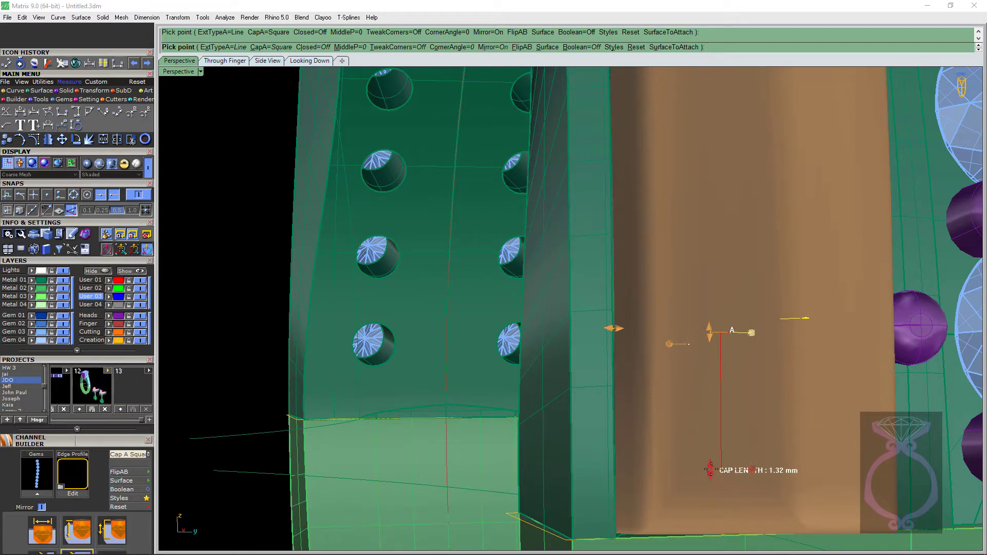
{"action": "left_click_drag", "start_coordinate": [710, 469], "coordinate": [710, 448]}
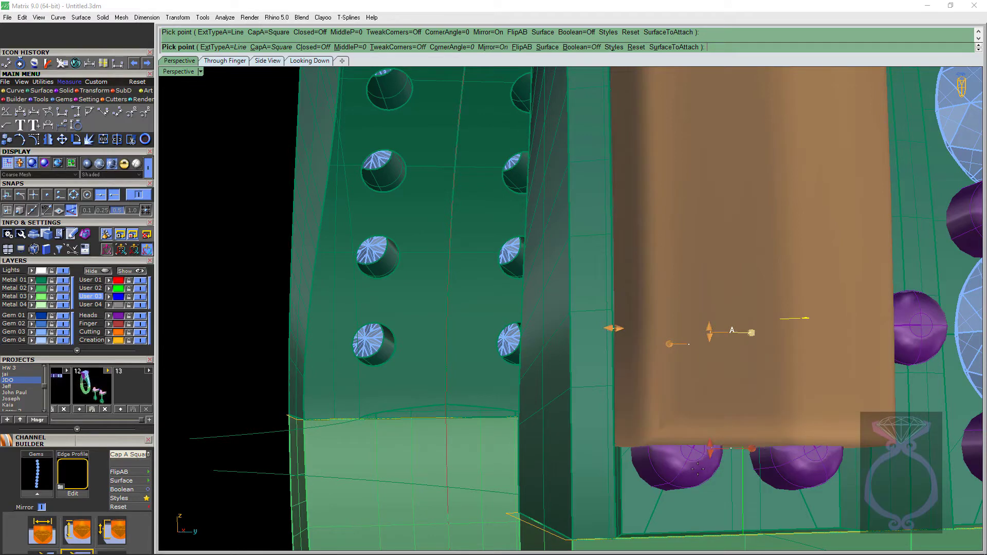
{"action": "scroll", "coordinate": [702, 483], "scroll_direction": "down", "scroll_amount": 3}
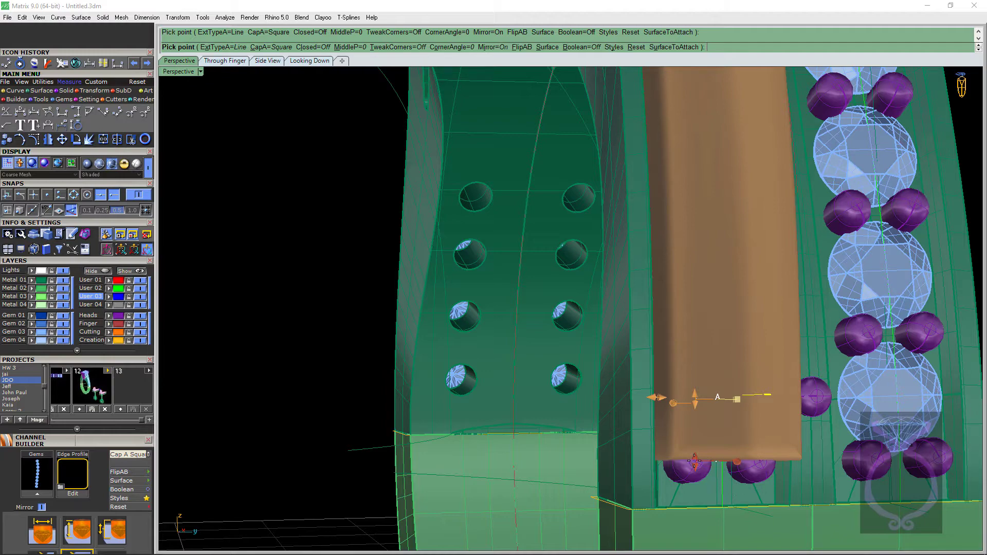
{"action": "left_click_drag", "start_coordinate": [695, 466], "coordinate": [699, 509]}
Step: Reduce the channel cutter's height to 42% while viewing the ring through the finger
{"action": "scroll", "coordinate": [688, 506], "scroll_direction": "down", "scroll_amount": 3}
{"action": "right_click_drag", "start_coordinate": [690, 506], "coordinate": [810, 360]}
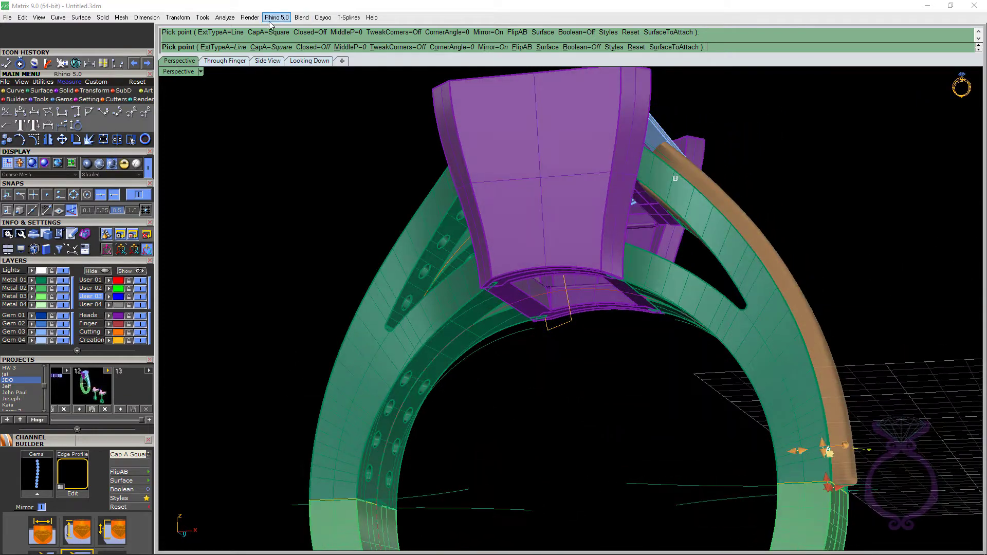
{"action": "left_click", "coordinate": [241, 63]}
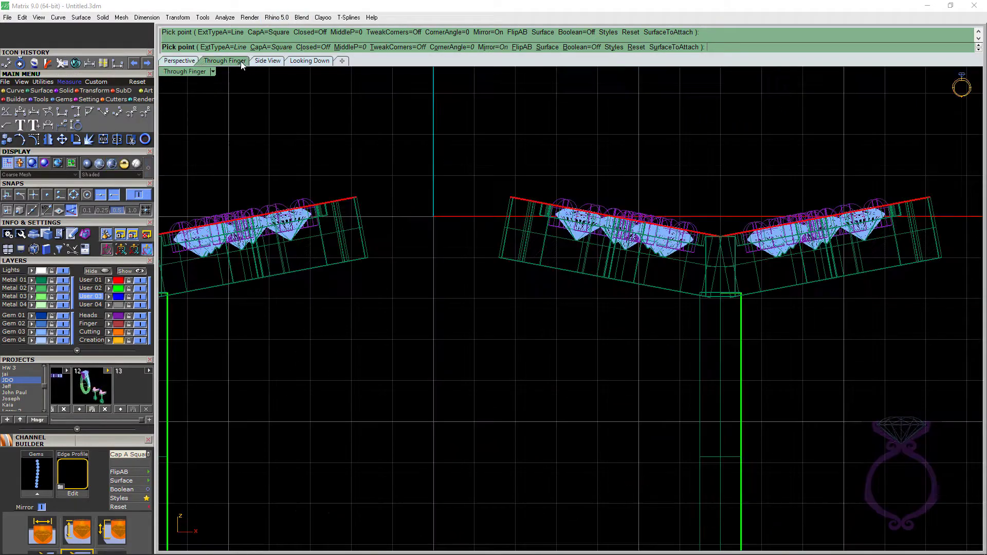
{"action": "scroll", "coordinate": [649, 216], "scroll_direction": "down", "scroll_amount": 14}
{"action": "right_click_drag", "start_coordinate": [635, 233], "coordinate": [791, 312]}
{"action": "scroll", "coordinate": [520, 201], "scroll_direction": "up", "scroll_amount": 10}
{"action": "right_click_drag", "start_coordinate": [520, 201], "coordinate": [625, 198]}
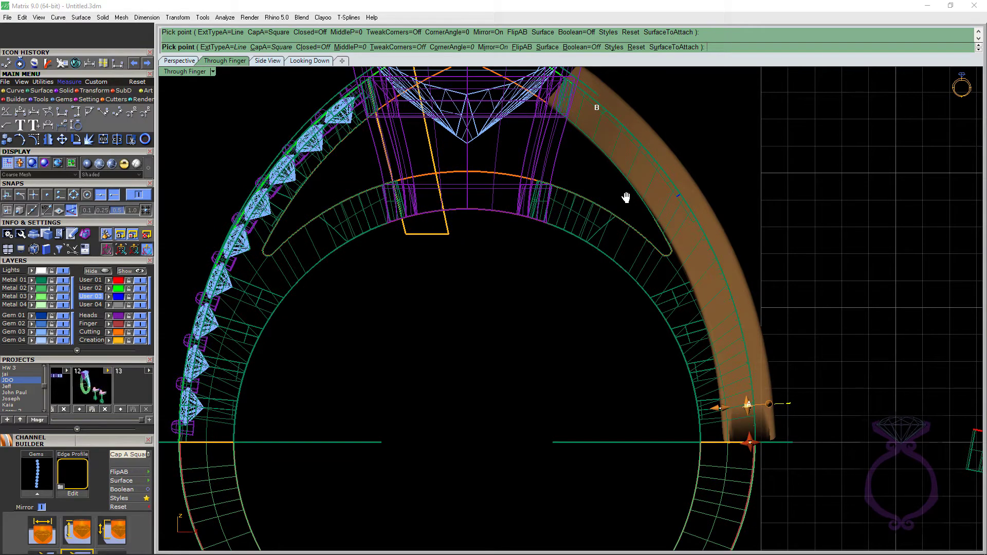
{"action": "scroll", "coordinate": [715, 411], "scroll_direction": "up", "scroll_amount": 3}
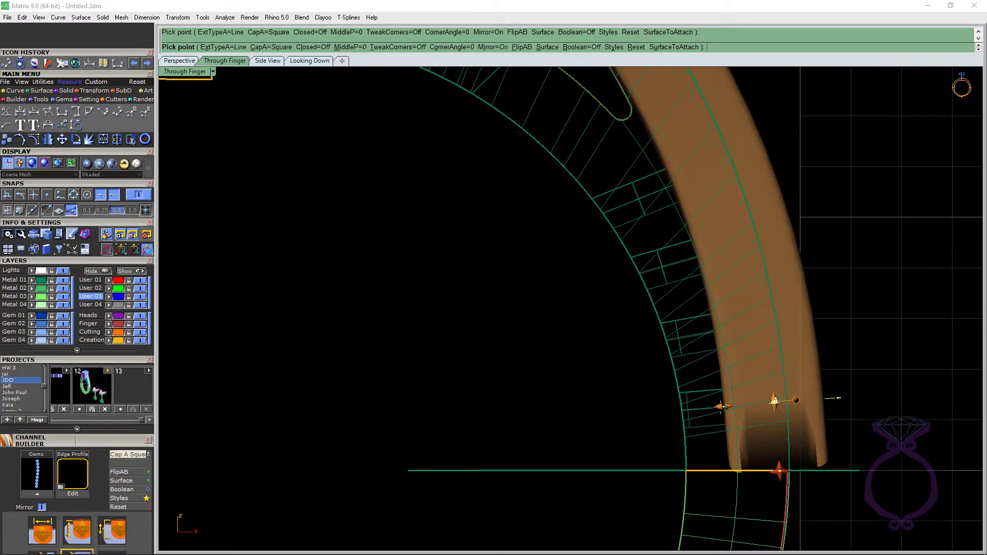
{"action": "left_click_drag", "start_coordinate": [721, 407], "coordinate": [750, 404]}
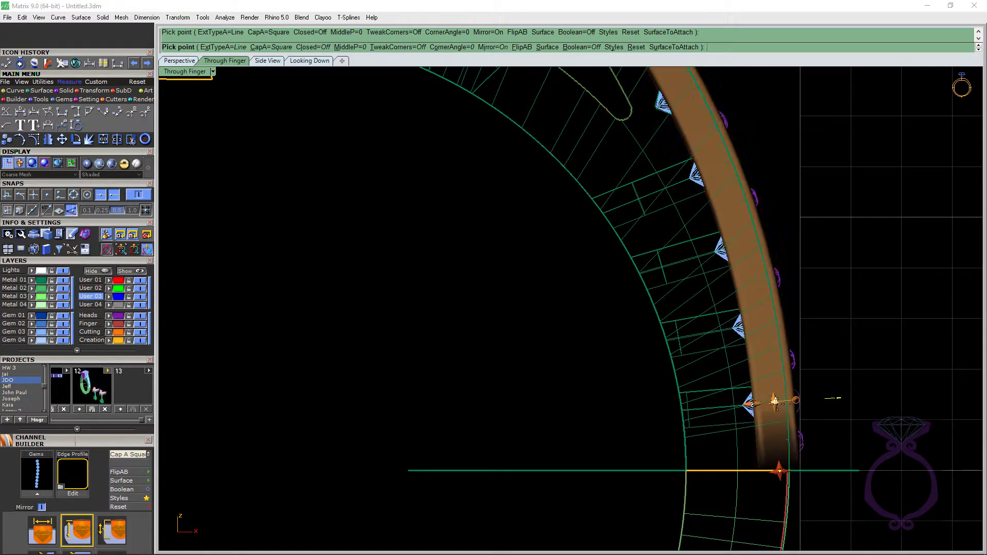
Step: Try a slight adjustment of the channel cutter's extension at end A
{"action": "left_click_drag", "start_coordinate": [775, 401], "coordinate": [774, 402]}
{"action": "scroll", "coordinate": [804, 402], "scroll_direction": "down", "scroll_amount": 3}
{"action": "scroll", "coordinate": [790, 397], "scroll_direction": "up", "scroll_amount": 6}
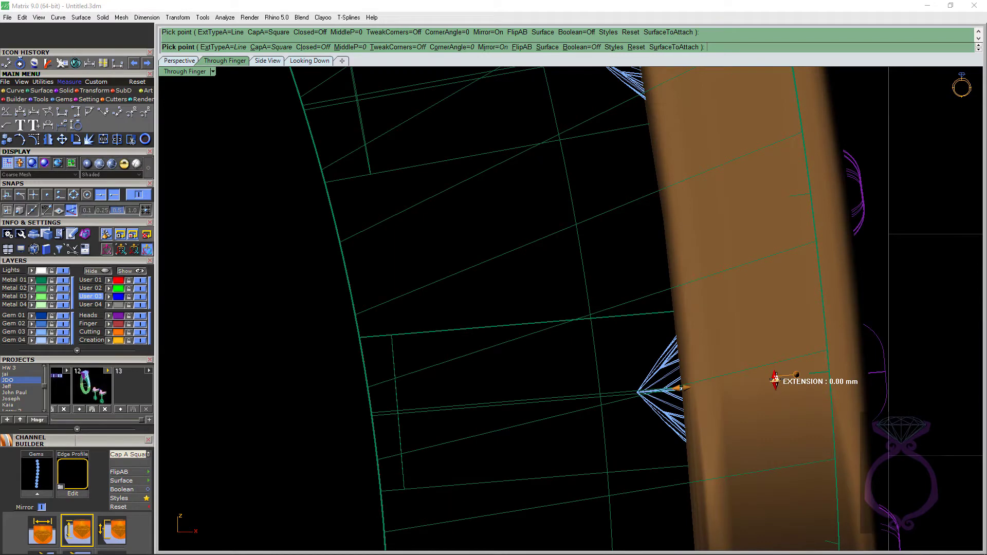
{"action": "scroll", "coordinate": [775, 381], "scroll_direction": "down", "scroll_amount": 3}
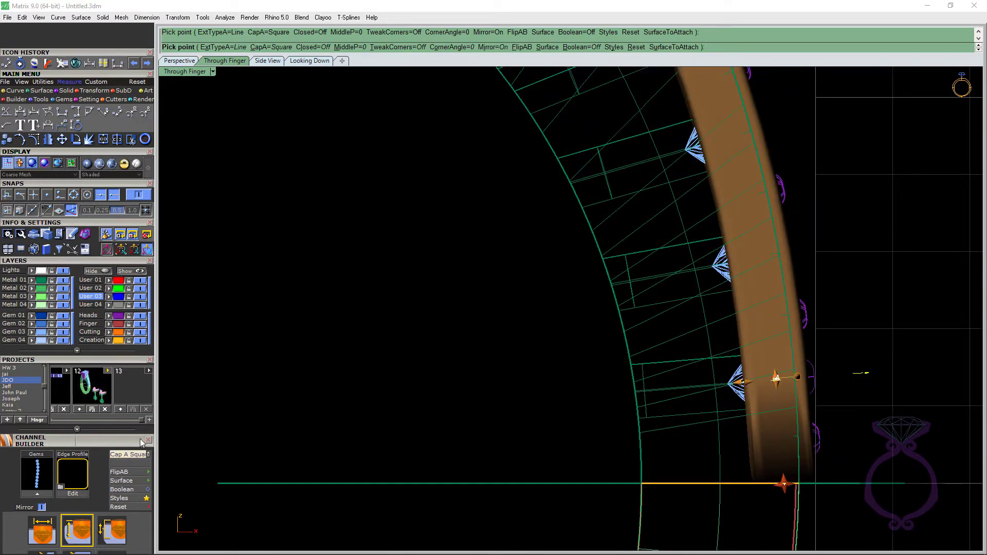
Step: Set the channel cutter's offset to 0.37 mm and check its floor against the gems and rail
{"action": "left_click_drag", "start_coordinate": [142, 443], "coordinate": [143, 219]}
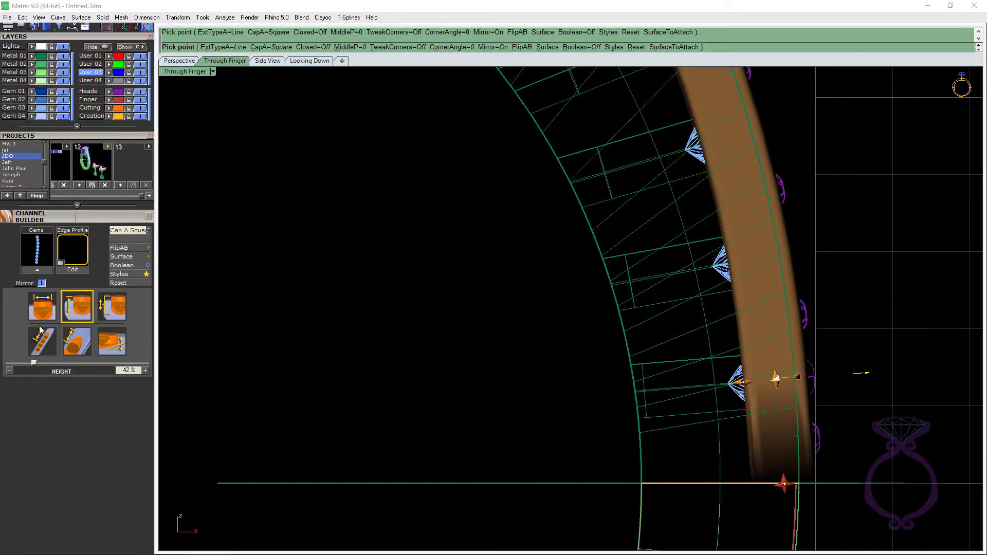
{"action": "left_click", "coordinate": [108, 308]}
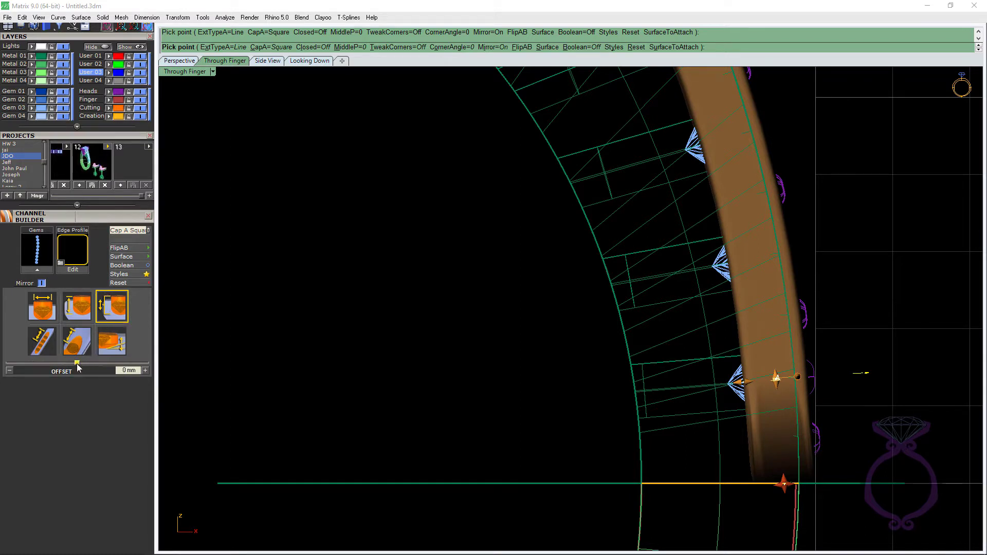
{"action": "left_click_drag", "start_coordinate": [78, 364], "coordinate": [80, 364]}
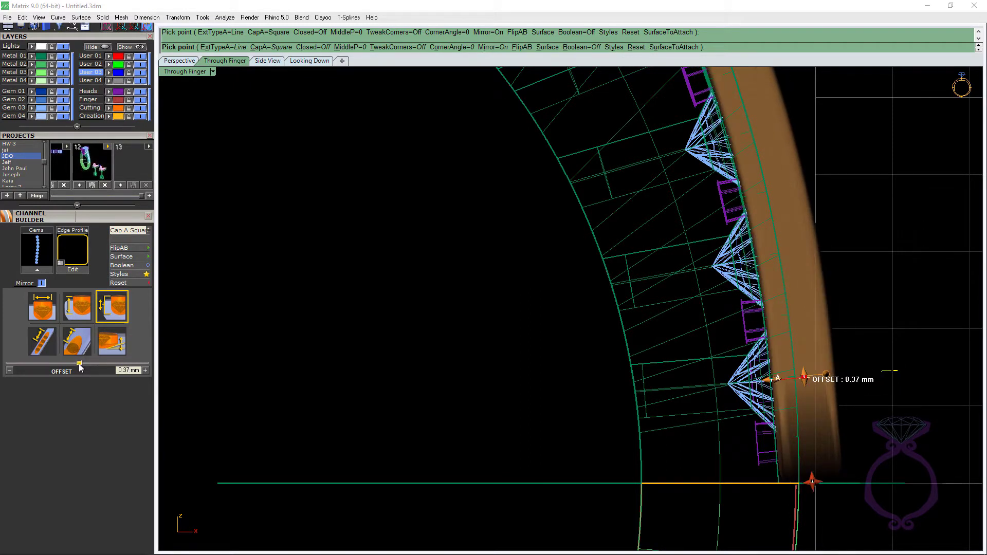
{"action": "scroll", "coordinate": [745, 194], "scroll_direction": "up", "scroll_amount": 5}
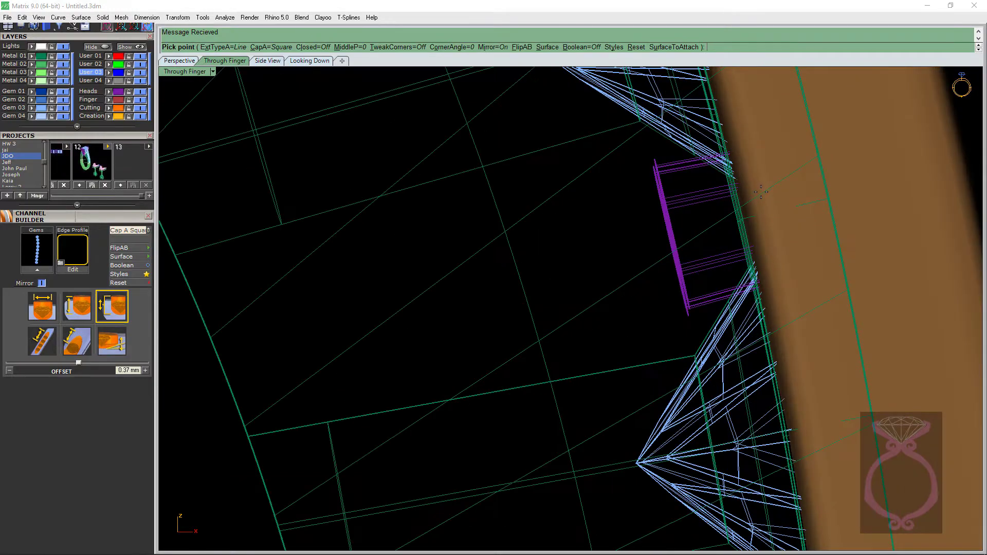
{"action": "scroll", "coordinate": [759, 195], "scroll_direction": "down", "scroll_amount": 2}
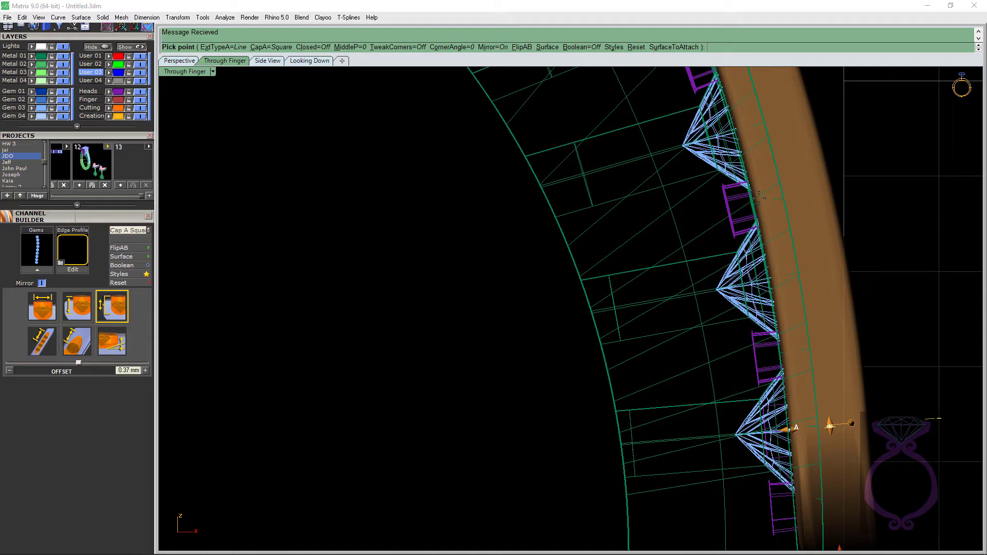
Step: Generate the channel cutter from Channel Builder and delete the resulting solid
{"action": "key", "text": "Return"}
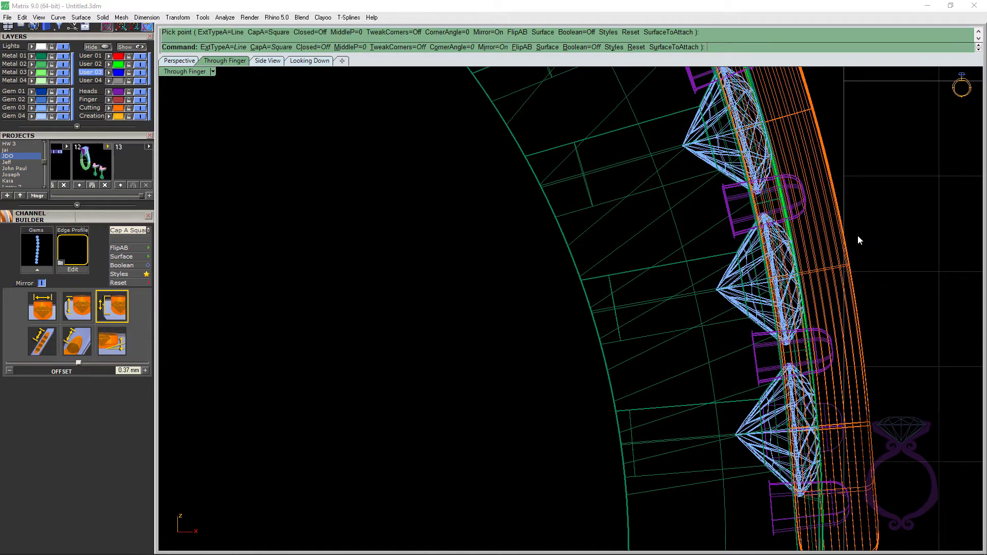
{"action": "left_click", "coordinate": [844, 269]}
{"action": "key", "text": "Delete"}
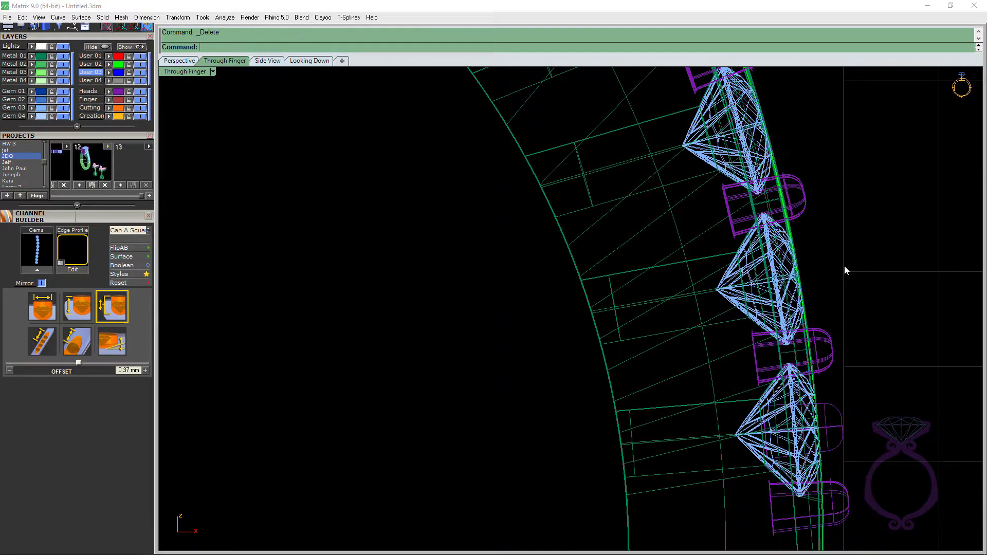
Step: Measure the recess depth from the rail's outer edge to the channel floor with an aligned dimension, without placing it
{"action": "scroll", "coordinate": [775, 266], "scroll_direction": "up", "scroll_amount": 4}
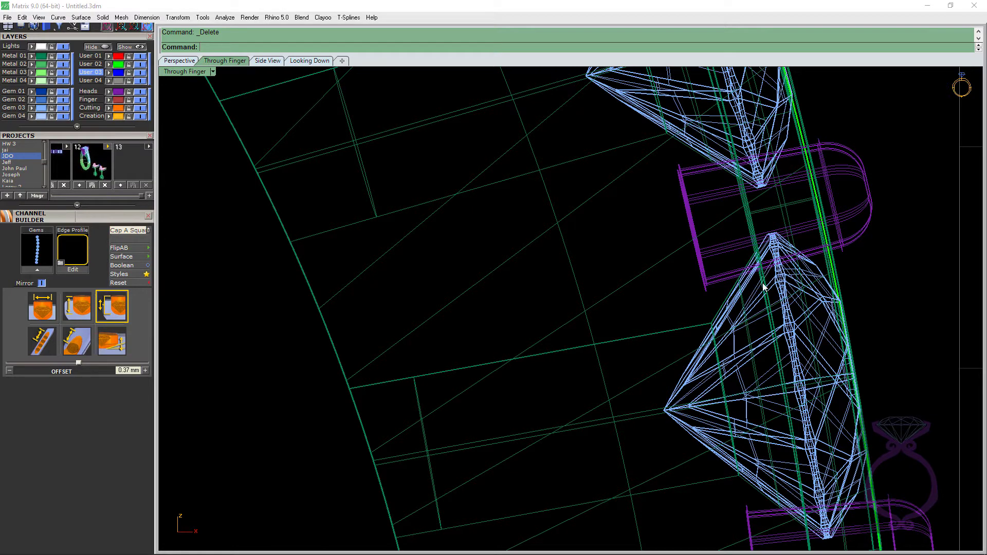
{"action": "right_click_drag", "start_coordinate": [763, 283], "coordinate": [726, 295]}
{"action": "scroll", "coordinate": [754, 221], "scroll_direction": "down", "scroll_amount": 2}
{"action": "right_click_drag", "start_coordinate": [754, 221], "coordinate": [755, 246]}
{"action": "scroll", "coordinate": [119, 221], "scroll_direction": "up", "scroll_amount": 5}
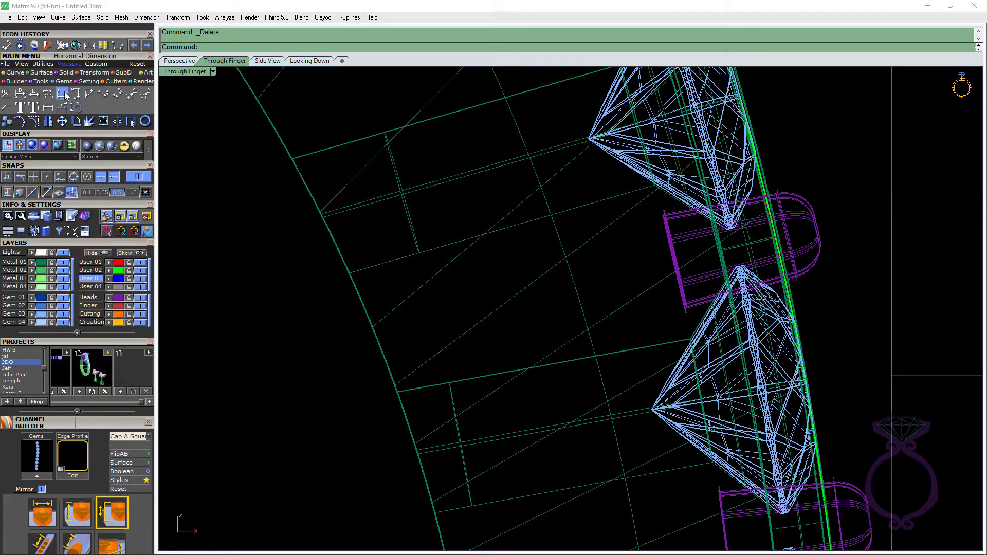
{"action": "left_click", "coordinate": [117, 96]}
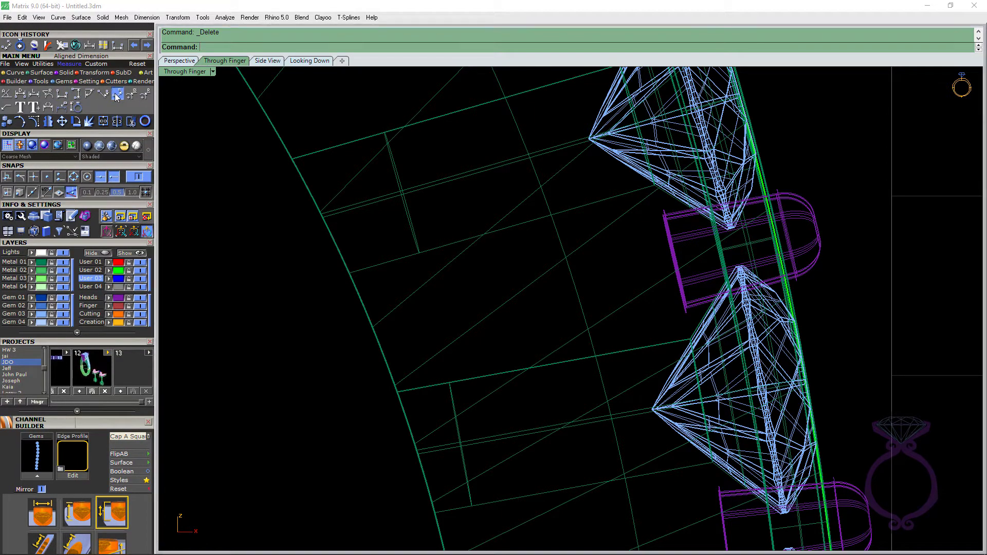
{"action": "scroll", "coordinate": [778, 259], "scroll_direction": "up", "scroll_amount": 4}
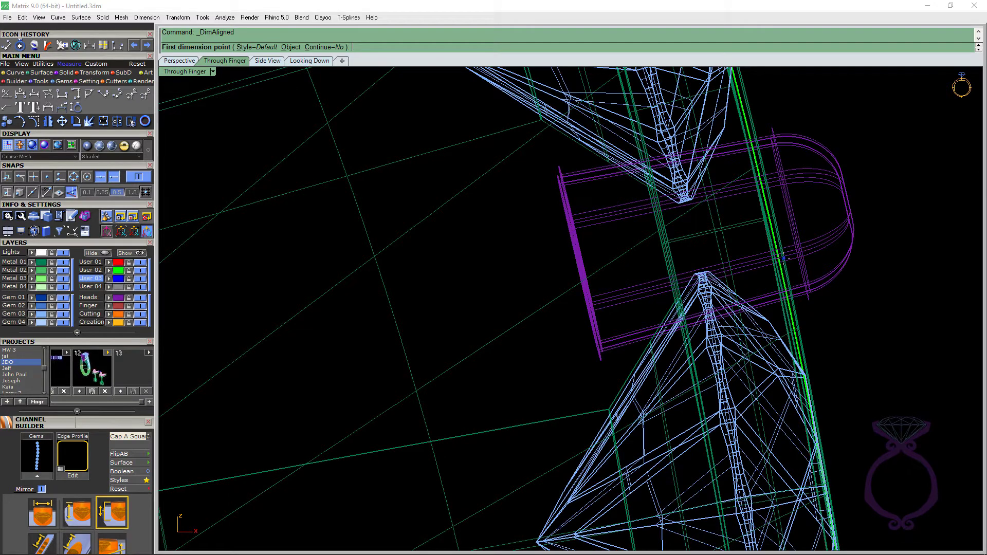
{"action": "left_click", "coordinate": [783, 258]}
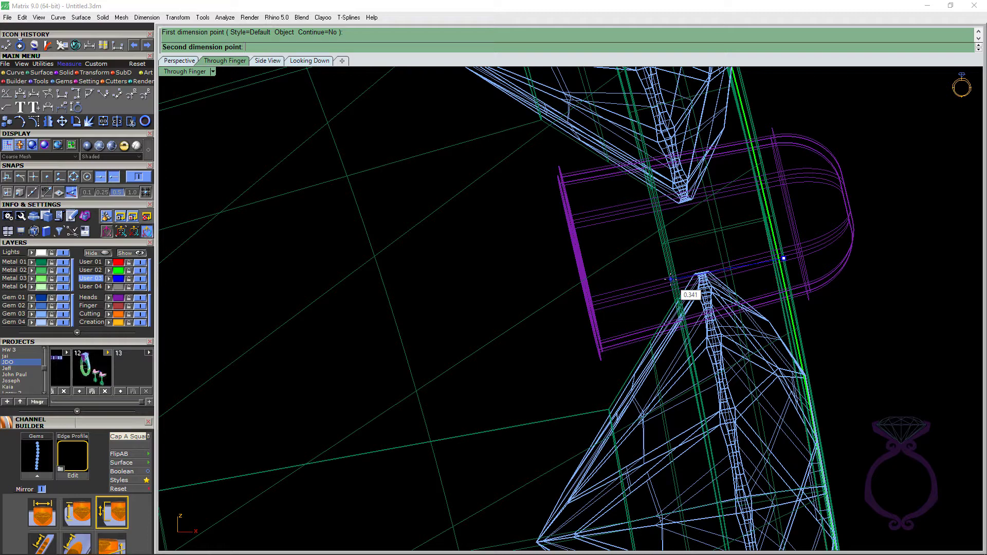
{"action": "key", "text": "Escape"}
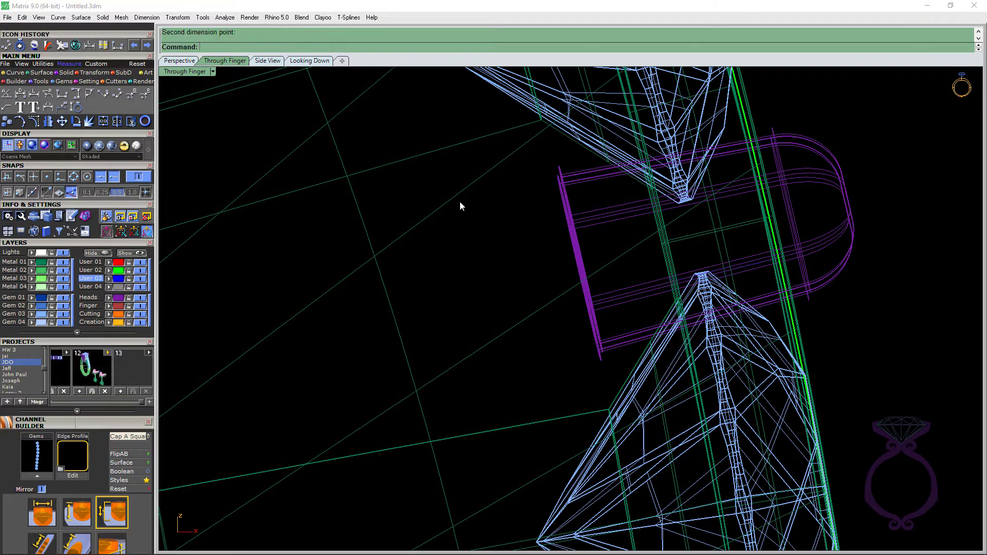
Step: Examine the whole ring in perspective, with the gem rows on both branches of the split shank in view
{"action": "left_click", "coordinate": [180, 60]}
{"action": "right_click_drag", "start_coordinate": [829, 278], "coordinate": [680, 234]}
{"action": "scroll", "coordinate": [754, 240], "scroll_direction": "up", "scroll_amount": 5}
{"action": "scroll", "coordinate": [594, 222], "scroll_direction": "down", "scroll_amount": 4}
{"action": "right_click_drag", "start_coordinate": [594, 223], "coordinate": [677, 302]}
{"action": "scroll", "coordinate": [562, 182], "scroll_direction": "up", "scroll_amount": 5}
{"action": "scroll", "coordinate": [559, 191], "scroll_direction": "down", "scroll_amount": 4}
{"action": "scroll", "coordinate": [731, 296], "scroll_direction": "up", "scroll_amount": 2}
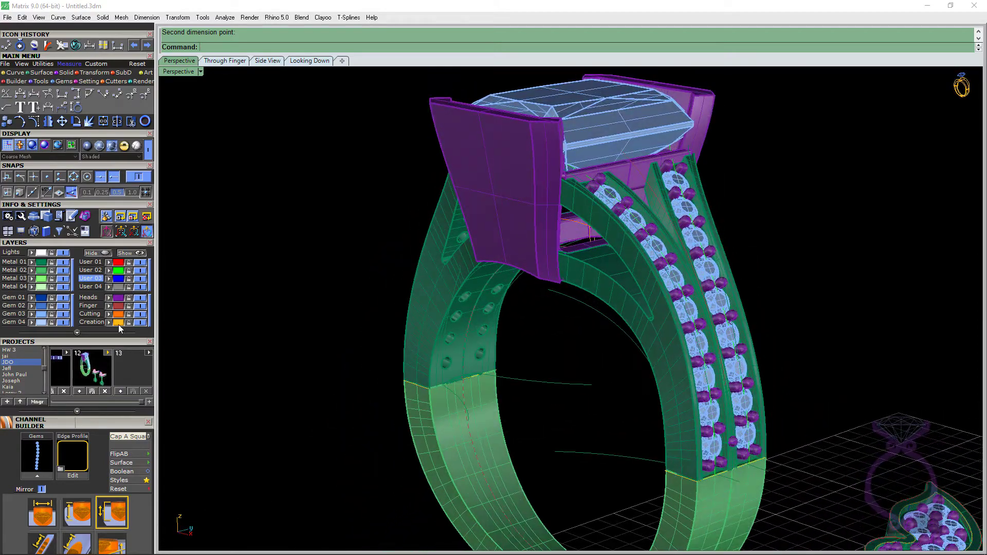
Step: Hide the Gem 03 layer and inspect the empty gem seats and through-holes along both shank branches
{"action": "left_click", "coordinate": [66, 313]}
{"action": "right_click_drag", "start_coordinate": [672, 353], "coordinate": [624, 356]}
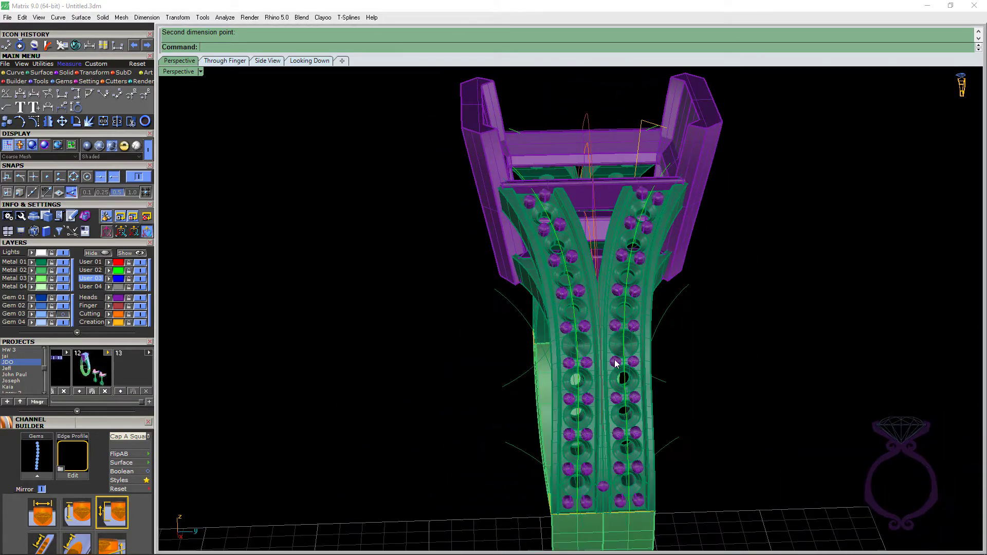
{"action": "scroll", "coordinate": [577, 352], "scroll_direction": "up", "scroll_amount": 4}
{"action": "scroll", "coordinate": [577, 346], "scroll_direction": "down", "scroll_amount": 1}
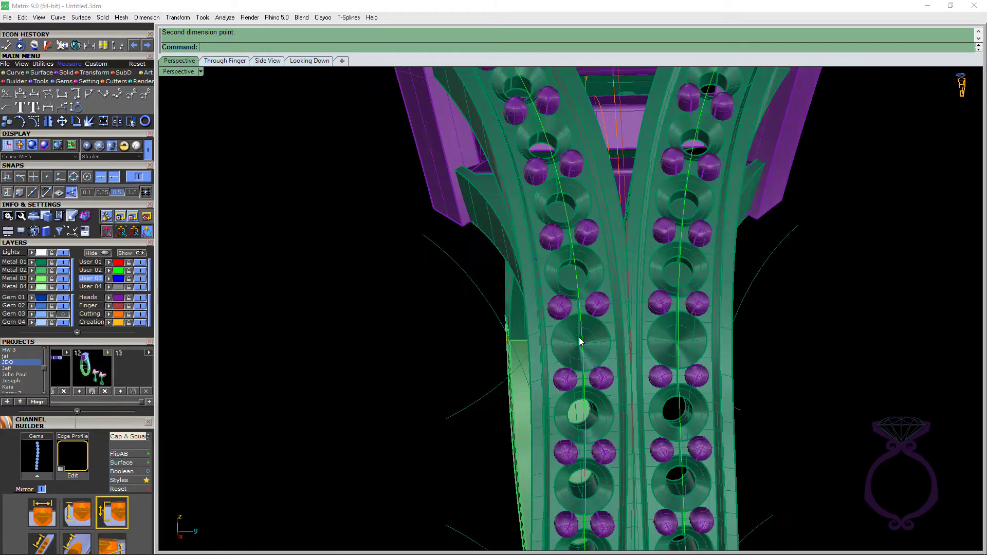
{"action": "scroll", "coordinate": [585, 348], "scroll_direction": "down", "scroll_amount": 2}
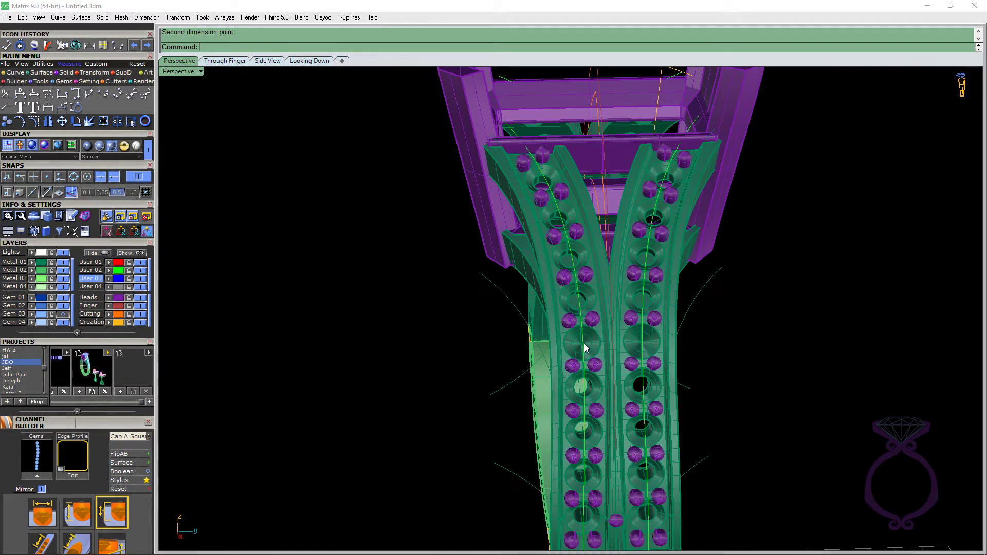
{"action": "right_click_drag", "start_coordinate": [584, 344], "coordinate": [652, 348]}
{"action": "scroll", "coordinate": [729, 315], "scroll_direction": "up", "scroll_amount": 6}
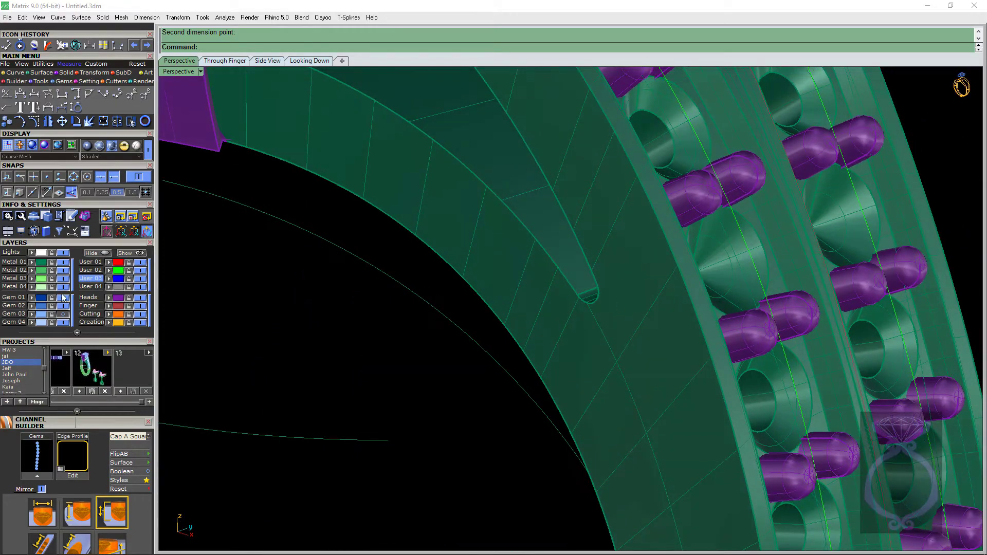
Step: Show the Gem 03 layer again and select a gem beside the split's end in the nearer shank row
{"action": "left_click", "coordinate": [64, 314]}
{"action": "left_click", "coordinate": [728, 289]}
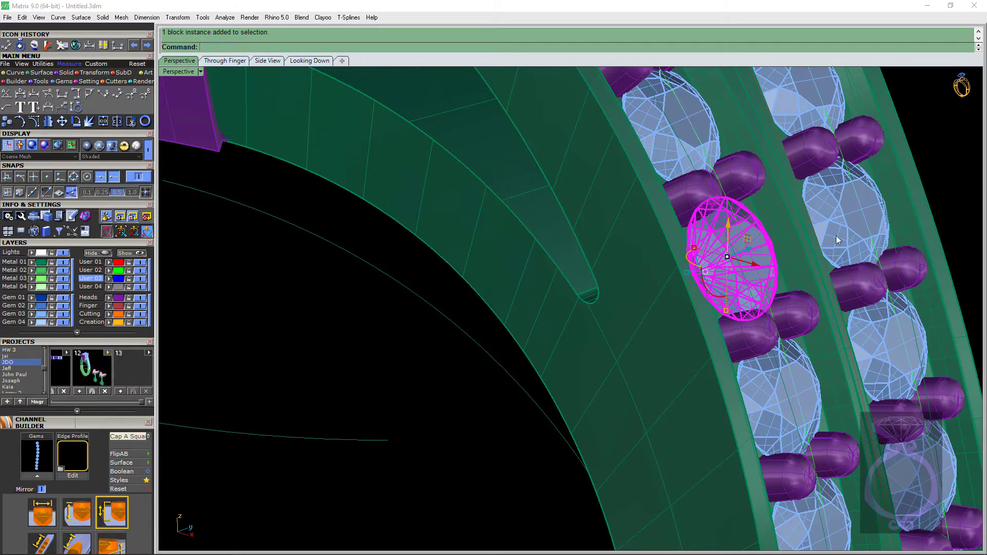
Step: Add the matching gem in the farther shank row to the selection and show both gems in the Through Finger view
{"action": "left_click", "coordinate": [852, 230], "text": "shift"}
{"action": "scroll", "coordinate": [852, 230], "scroll_direction": "down", "scroll_amount": 5}
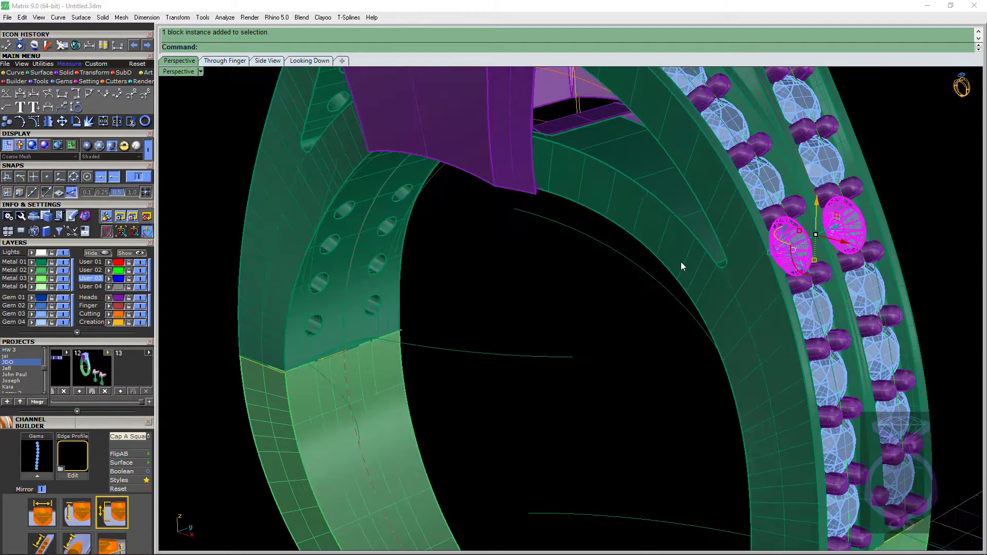
{"action": "left_click", "coordinate": [225, 61]}
{"action": "scroll", "coordinate": [667, 261], "scroll_direction": "down", "scroll_amount": 4}
{"action": "scroll", "coordinate": [667, 261], "scroll_direction": "down", "scroll_amount": 4}
{"action": "scroll", "coordinate": [642, 265], "scroll_direction": "up", "scroll_amount": 3}
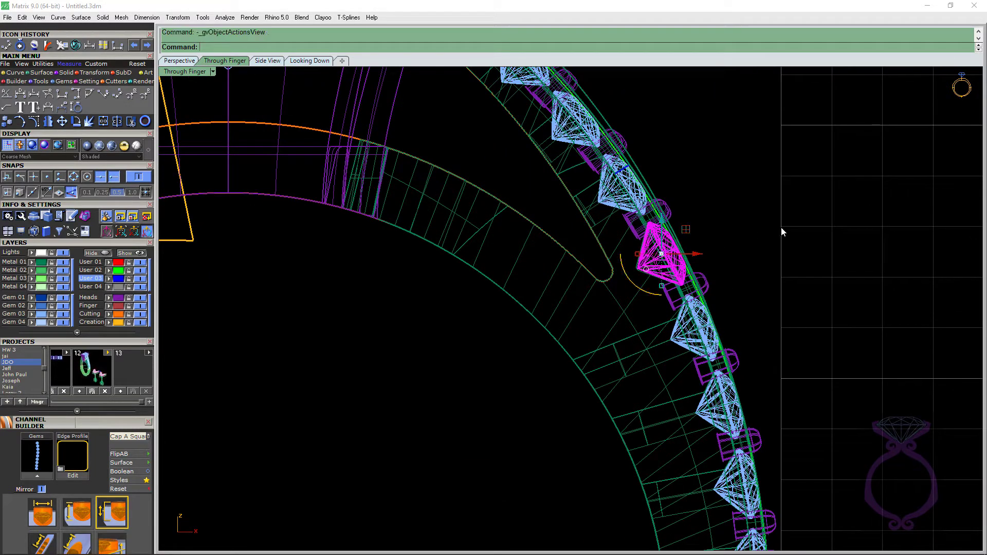
Step: Create Gem Cutters for the two selected gems without picking a library style, checking where their shafts cross the split's end
{"action": "key", "text": "F6"}
{"action": "left_click", "coordinate": [807, 281]}
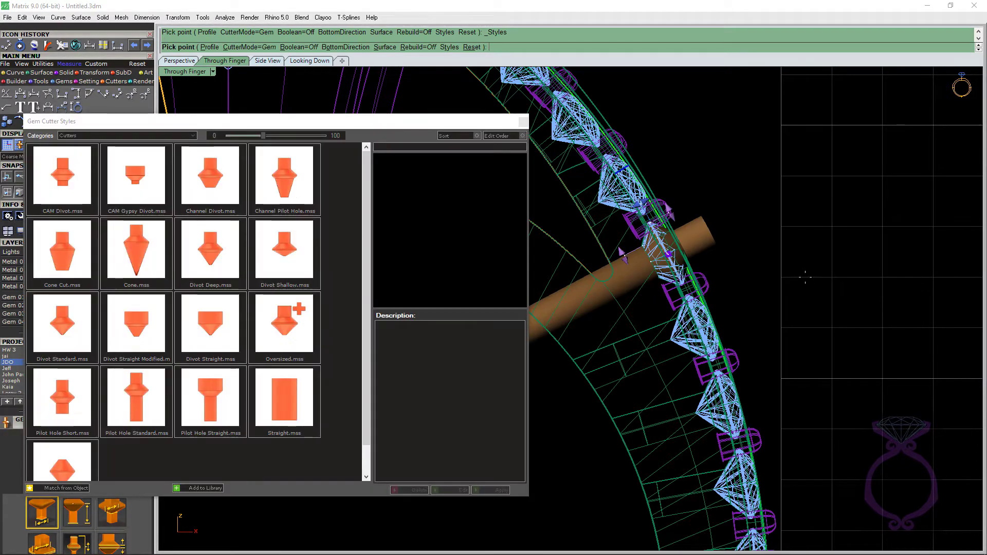
{"action": "left_click", "coordinate": [523, 123]}
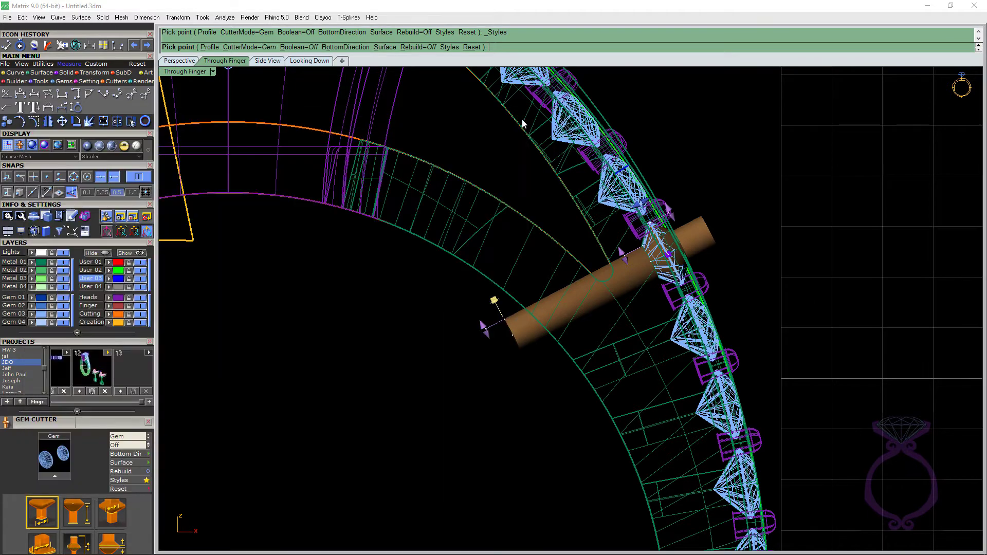
{"action": "scroll", "coordinate": [609, 276], "scroll_direction": "up", "scroll_amount": 2}
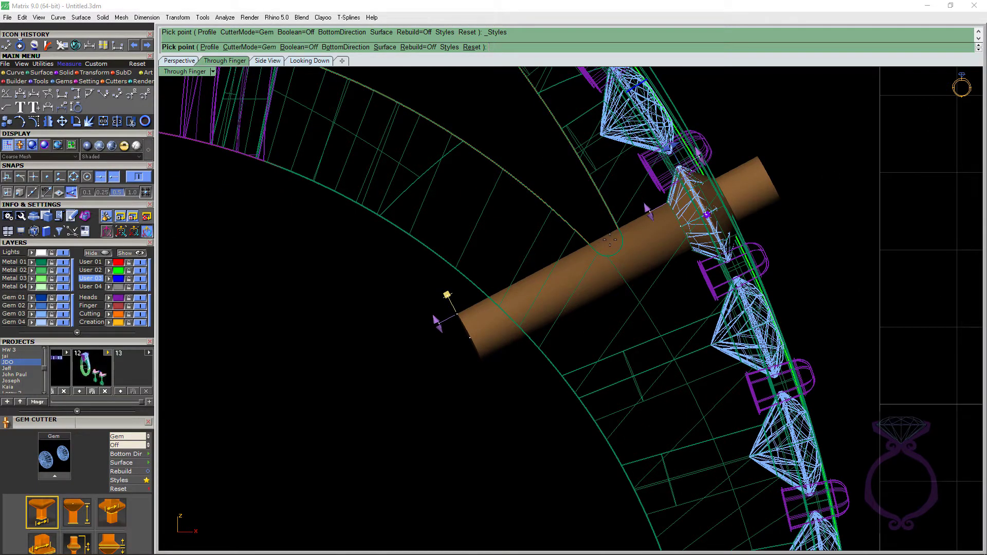
{"action": "scroll", "coordinate": [610, 240], "scroll_direction": "up", "scroll_amount": 1}
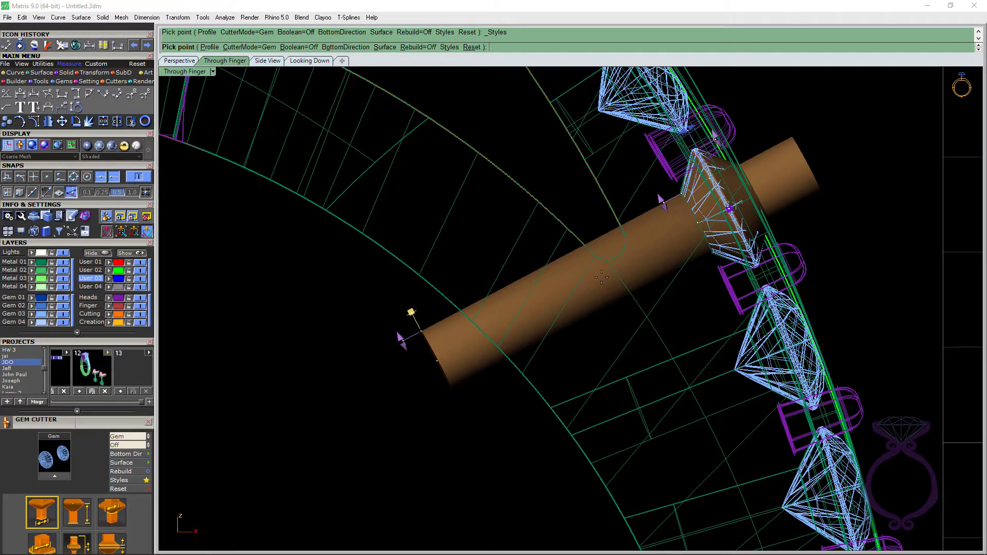
{"action": "scroll", "coordinate": [680, 253], "scroll_direction": "down", "scroll_amount": 4}
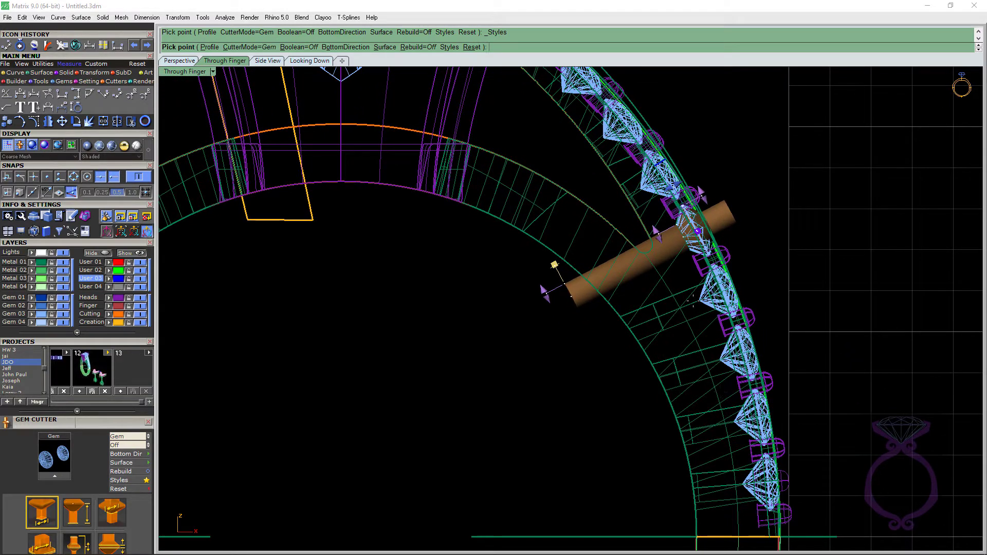
{"action": "scroll", "coordinate": [662, 356], "scroll_direction": "down", "scroll_amount": 4}
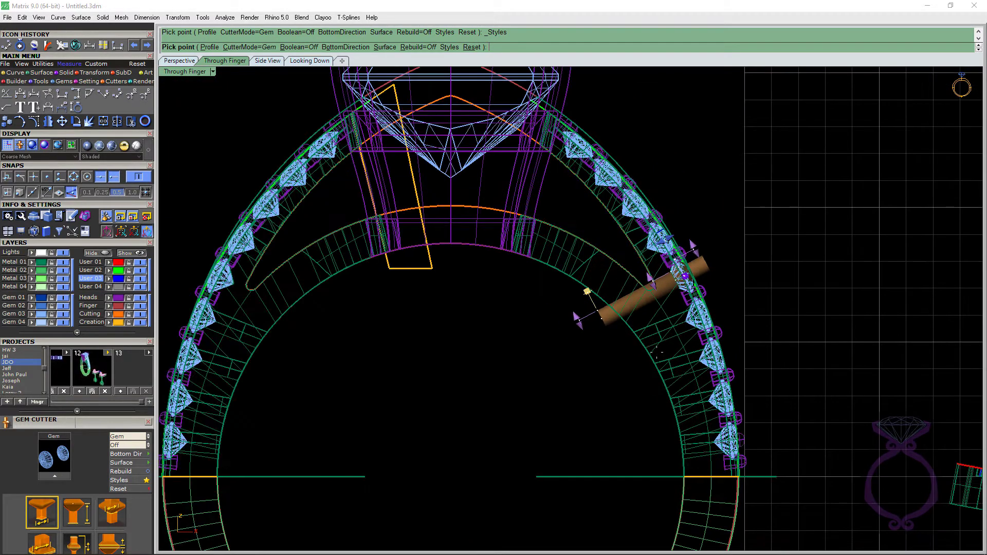
{"action": "right_click", "coordinate": [526, 338]}
Step: Subtract the two gem cutters from the green shank with a Boolean Difference and inspect the cut at the split's end
{"action": "left_click", "coordinate": [179, 61]}
{"action": "mouse_move", "coordinate": [608, 346]}
{"action": "right_mouse_down"}
{"action": "mouse_move", "coordinate": [700, 335]}
{"action": "mouse_move", "coordinate": [758, 291]}
{"action": "mouse_move", "coordinate": [782, 191]}
{"action": "mouse_move", "coordinate": [776, 219]}
{"action": "mouse_move", "coordinate": [655, 316]}
{"action": "mouse_move", "coordinate": [655, 279]}
{"action": "right_mouse_up"}
{"action": "left_click", "coordinate": [656, 279]}
{"action": "left_click", "coordinate": [131, 121]}
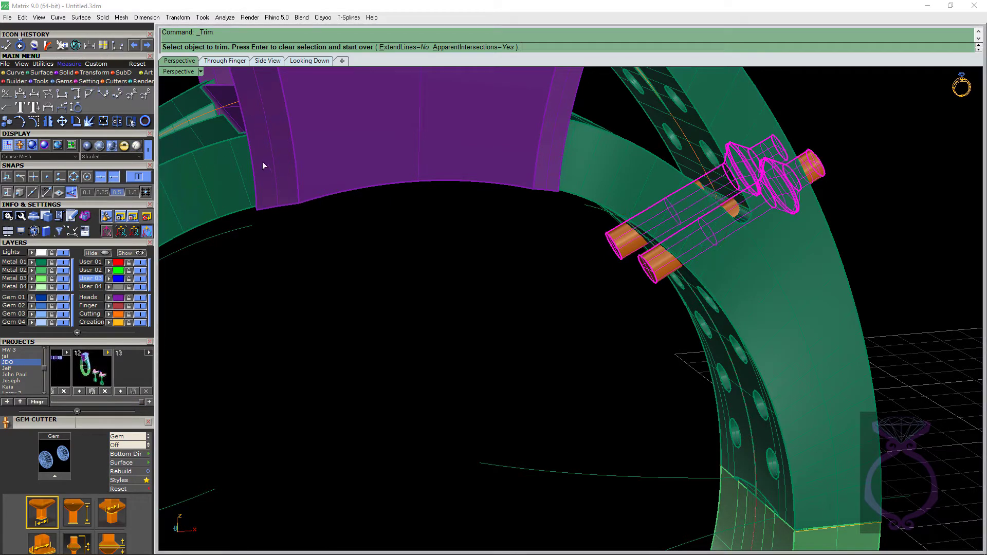
{"action": "key", "text": "Escape"}
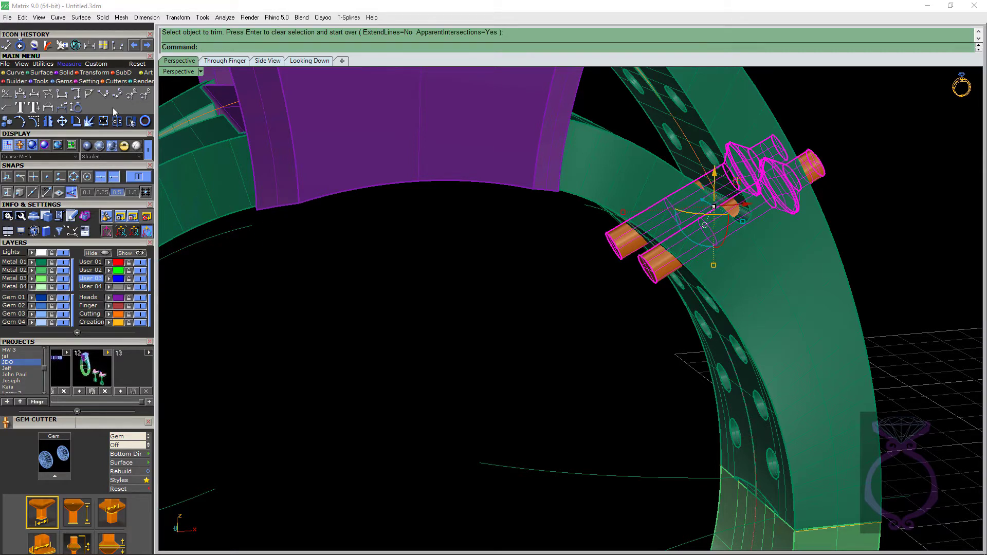
{"action": "left_click", "coordinate": [116, 82]}
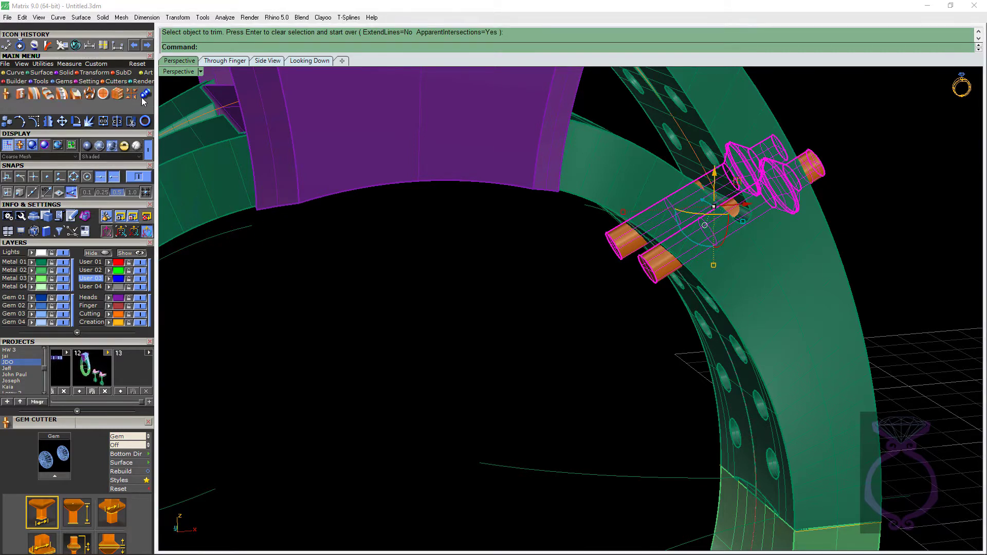
{"action": "left_click", "coordinate": [146, 94]}
{"action": "left_click", "coordinate": [97, 477]}
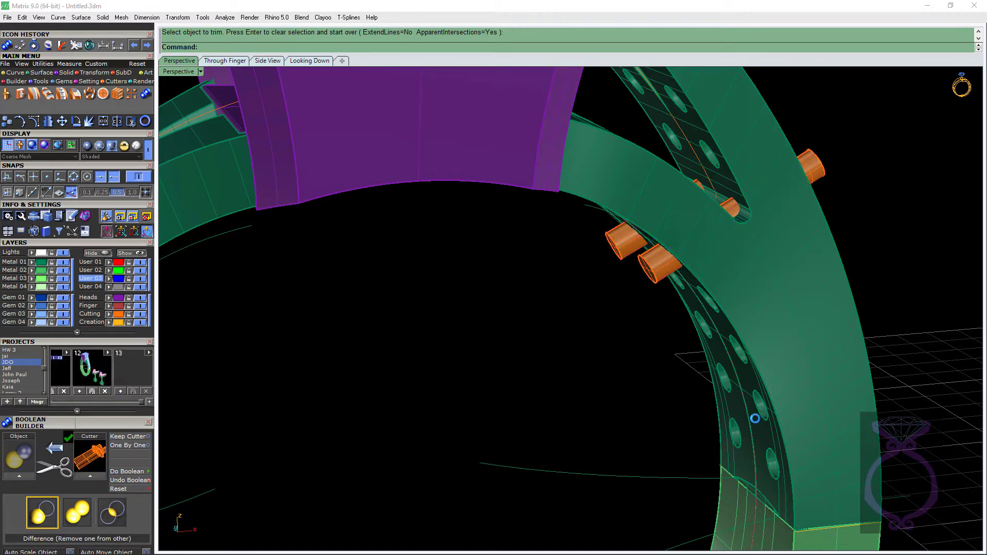
{"action": "left_click", "coordinate": [22, 476]}
{"action": "left_click", "coordinate": [128, 472]}
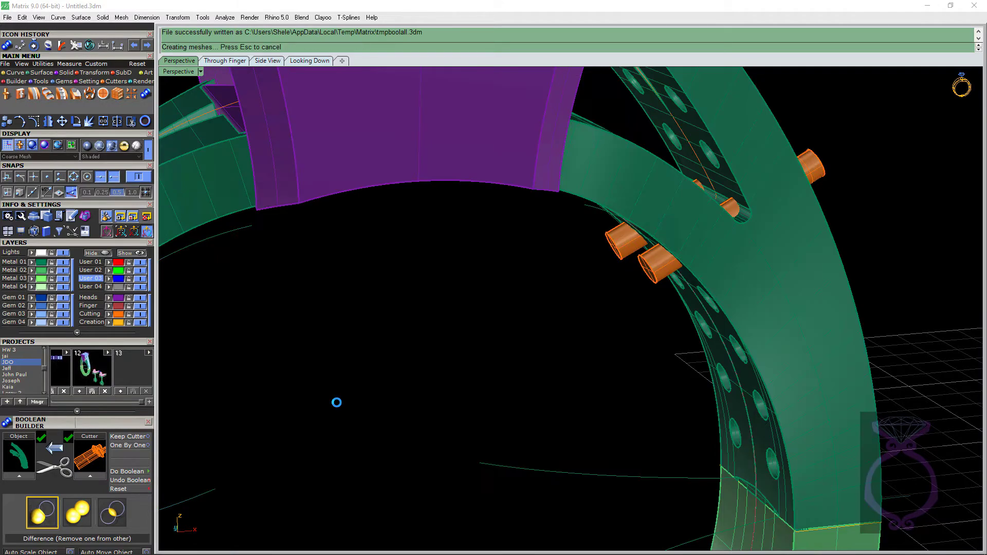
{"action": "right_click_drag", "start_coordinate": [458, 403], "coordinate": [451, 456]}
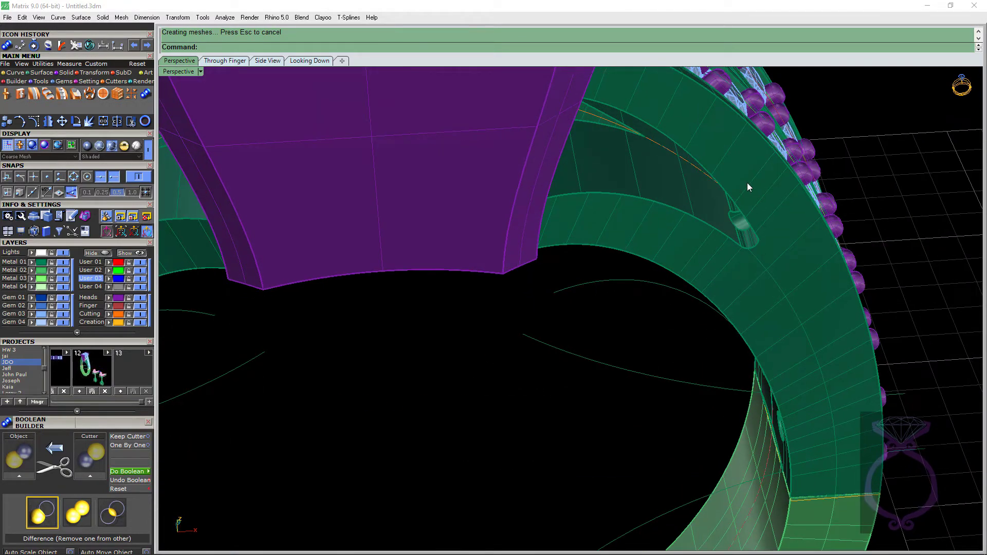
{"action": "scroll", "coordinate": [680, 315], "scroll_direction": "up", "scroll_amount": 6}
{"action": "right_click_drag", "start_coordinate": [639, 318], "coordinate": [632, 265]}
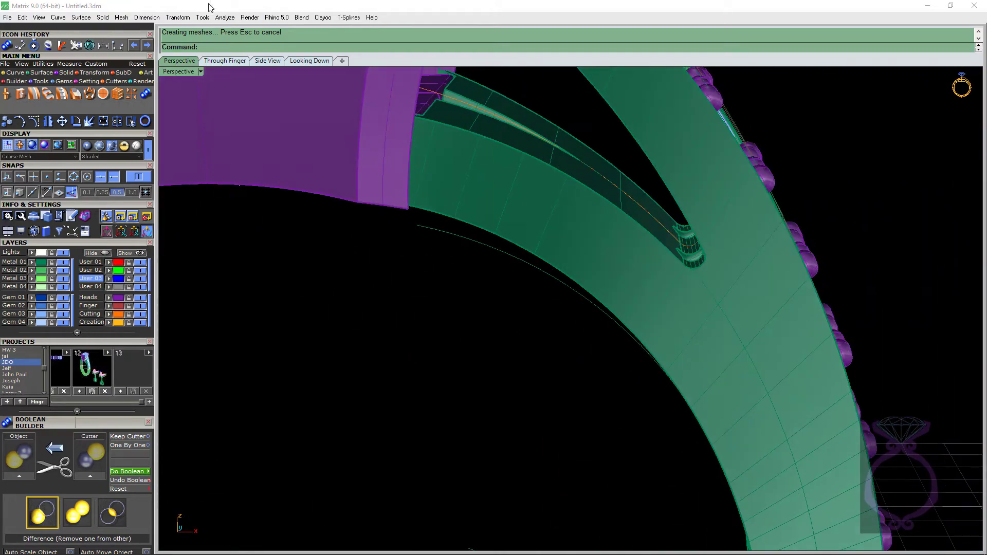
Step: Show the split outline curve's control points, move those at its rounded end up and away from the gems, and hide them
{"action": "left_click", "coordinate": [222, 61]}
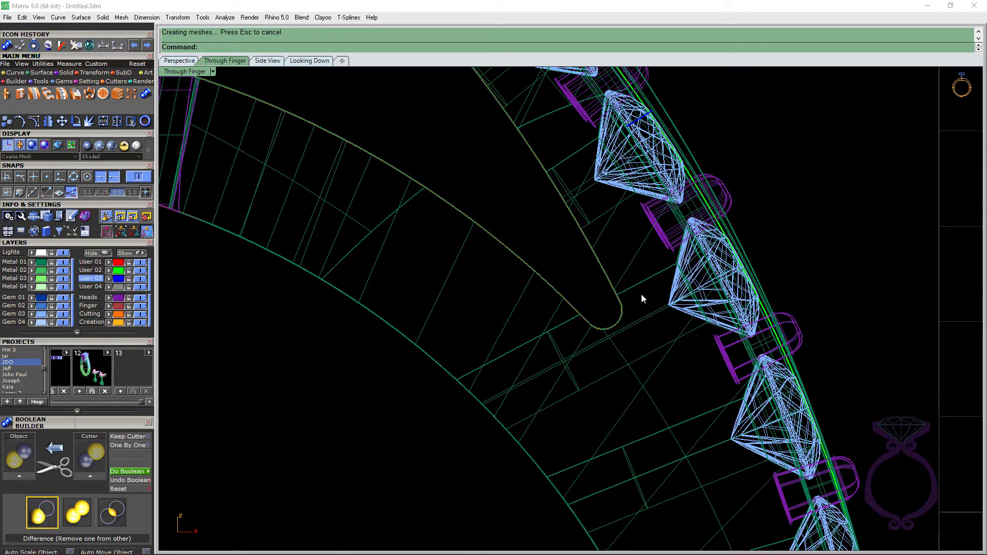
{"action": "left_click", "coordinate": [621, 319]}
{"action": "left_click", "coordinate": [640, 340]}
{"action": "left_click", "coordinate": [33, 121]}
{"action": "left_click_drag", "start_coordinate": [410, 425], "coordinate": [713, 261]}
{"action": "left_click_drag", "start_coordinate": [632, 298], "coordinate": [600, 253]}
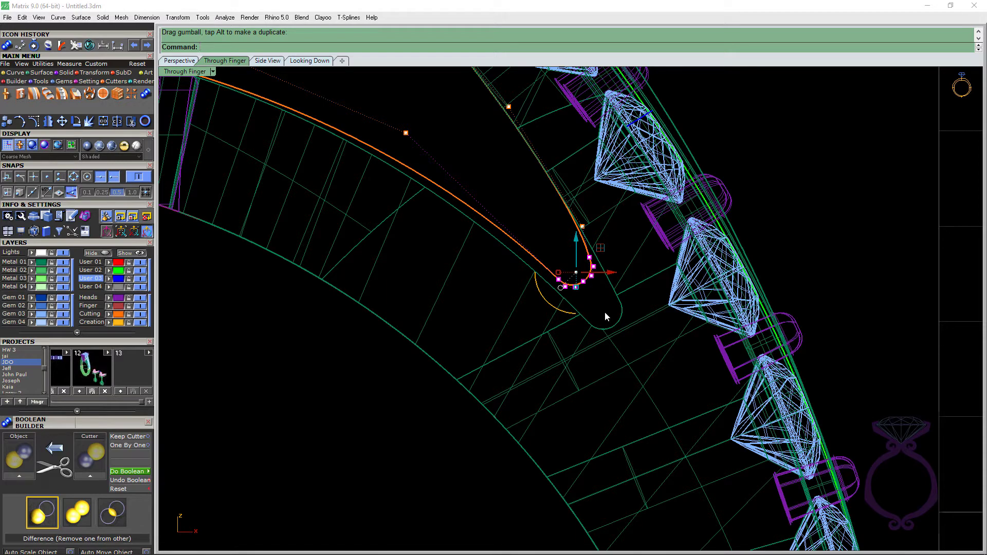
{"action": "left_click", "coordinate": [181, 61]}
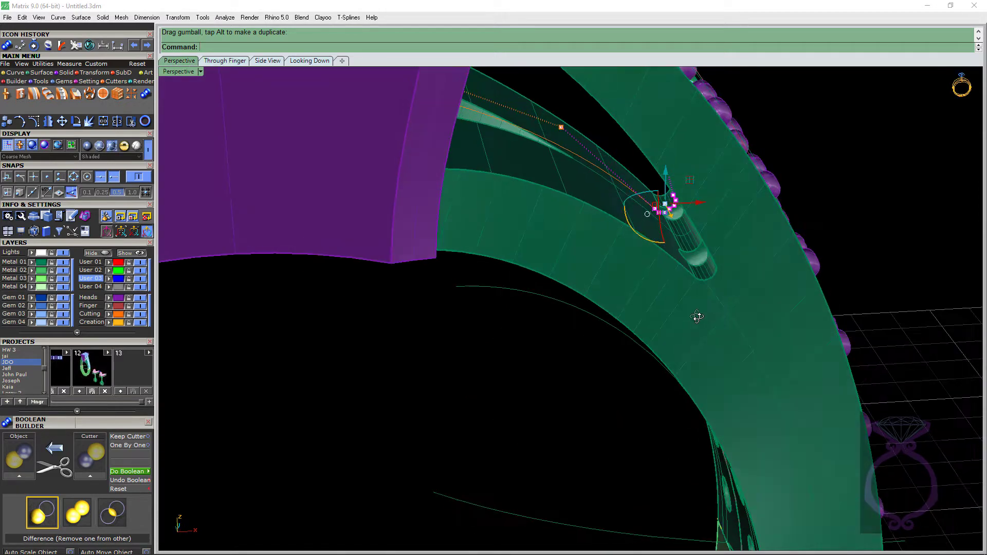
{"action": "right_click_drag", "start_coordinate": [697, 317], "coordinate": [702, 312]}
{"action": "scroll", "coordinate": [688, 265], "scroll_direction": "up", "scroll_amount": 2}
{"action": "key", "text": "Escape"}
{"action": "key", "text": "Escape"}
Step: Examine the grooves left by the gem cutters at the split's end, comparing them with the adjusted outline curve from several angles
{"action": "right_click_drag", "start_coordinate": [679, 249], "coordinate": [776, 184]}
{"action": "scroll", "coordinate": [708, 185], "scroll_direction": "up", "scroll_amount": 2}
{"action": "scroll", "coordinate": [695, 306], "scroll_direction": "up", "scroll_amount": 5}
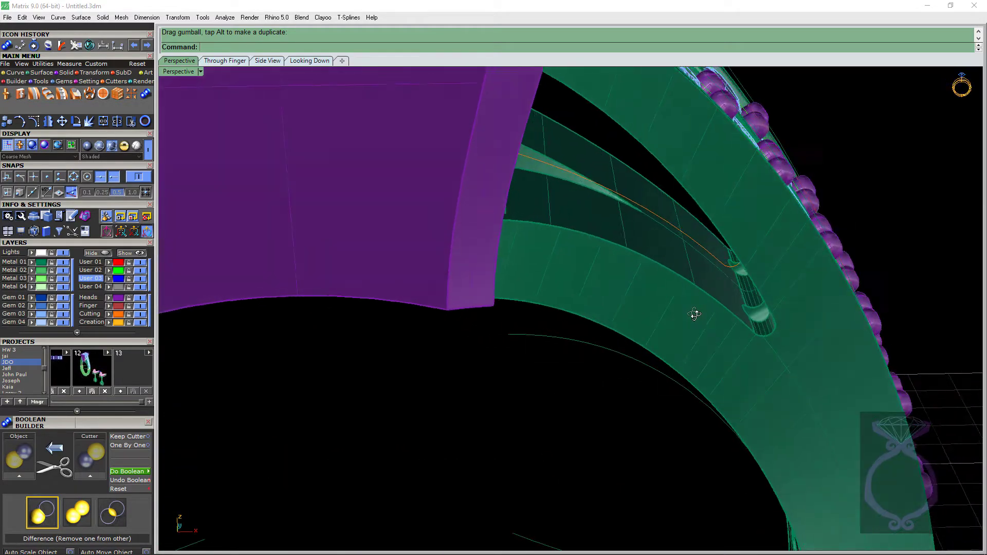
{"action": "scroll", "coordinate": [665, 285], "scroll_direction": "down", "scroll_amount": 5}
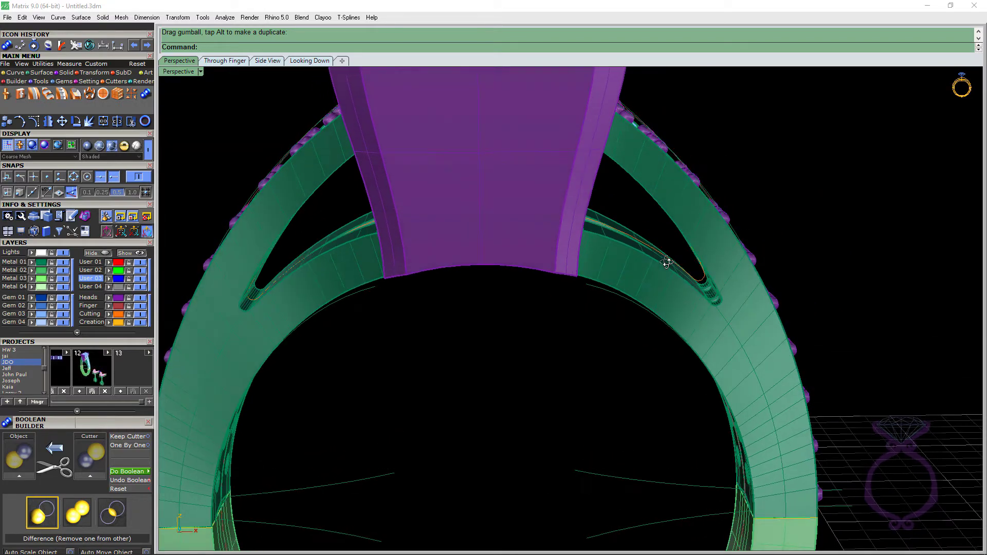
{"action": "right_click_drag", "start_coordinate": [666, 262], "coordinate": [662, 269]}
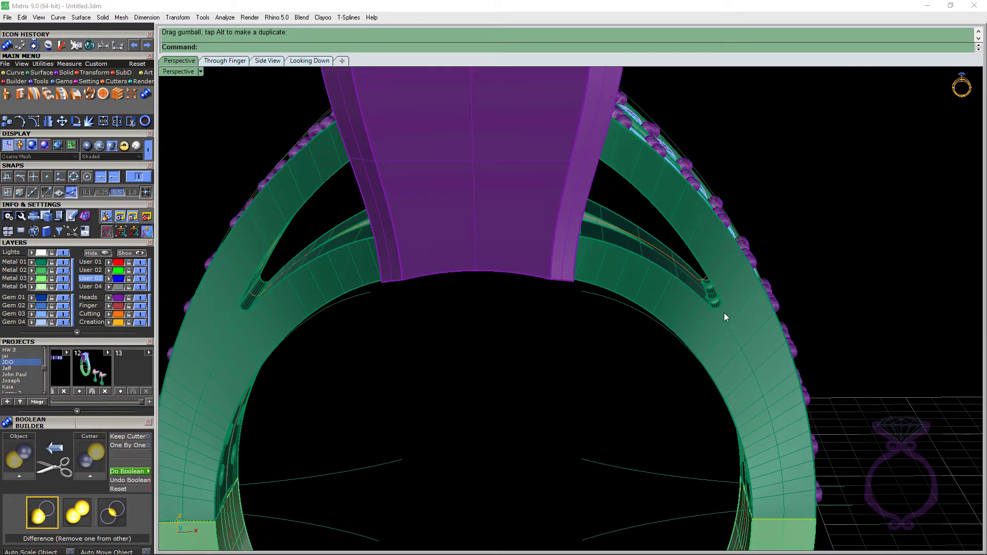
{"action": "mouse_move", "coordinate": [697, 300]}
{"action": "right_mouse_down"}
{"action": "mouse_move", "coordinate": [720, 322]}
{"action": "mouse_move", "coordinate": [711, 302]}
{"action": "right_mouse_up"}
{"action": "scroll", "coordinate": [712, 303], "scroll_direction": "up", "scroll_amount": 5}
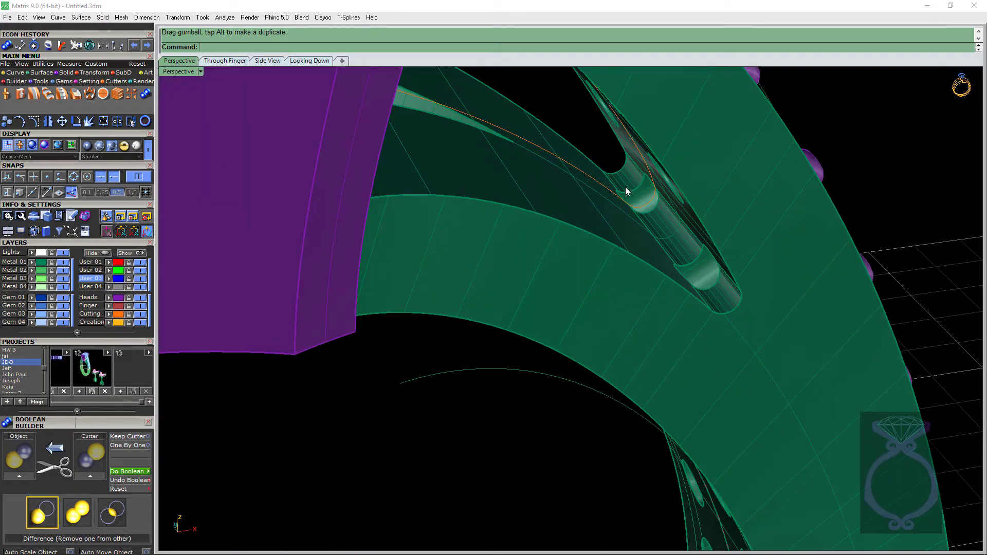
{"action": "scroll", "coordinate": [626, 192], "scroll_direction": "down", "scroll_amount": 3}
{"action": "right_click_drag", "start_coordinate": [727, 307], "coordinate": [680, 270]}
{"action": "scroll", "coordinate": [703, 273], "scroll_direction": "down", "scroll_amount": 3}
{"action": "scroll", "coordinate": [680, 271], "scroll_direction": "down", "scroll_amount": 8}
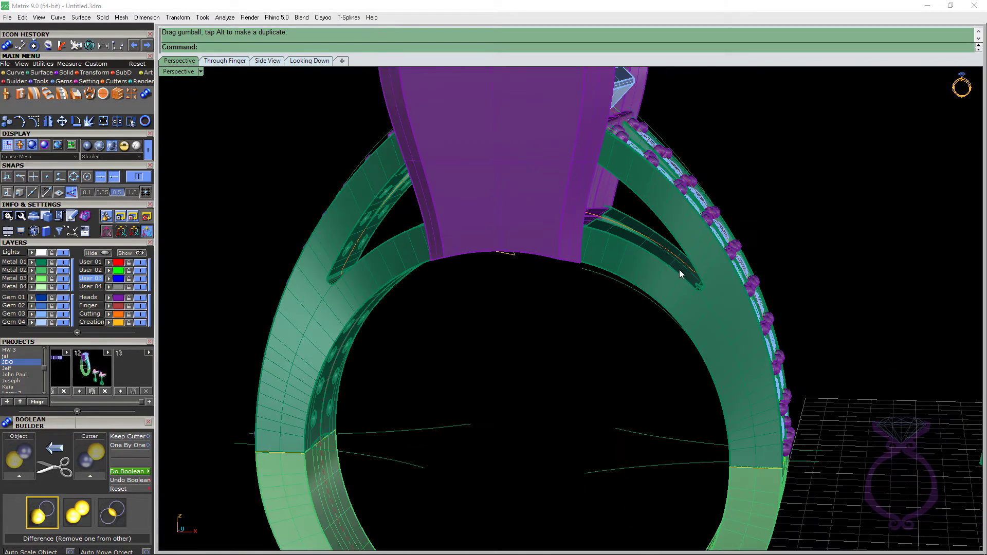
{"action": "mouse_move", "coordinate": [679, 269]}
{"action": "right_mouse_down"}
{"action": "mouse_move", "coordinate": [672, 292]}
{"action": "mouse_move", "coordinate": [670, 281]}
{"action": "right_mouse_up"}
{"action": "scroll", "coordinate": [674, 268], "scroll_direction": "up", "scroll_amount": 6}
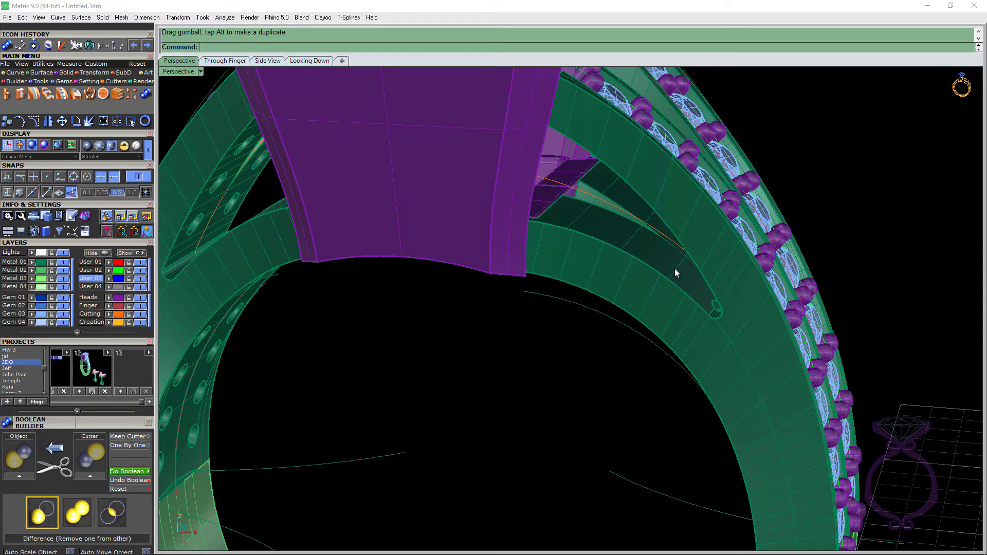
{"action": "scroll", "coordinate": [657, 265], "scroll_direction": "down", "scroll_amount": 6}
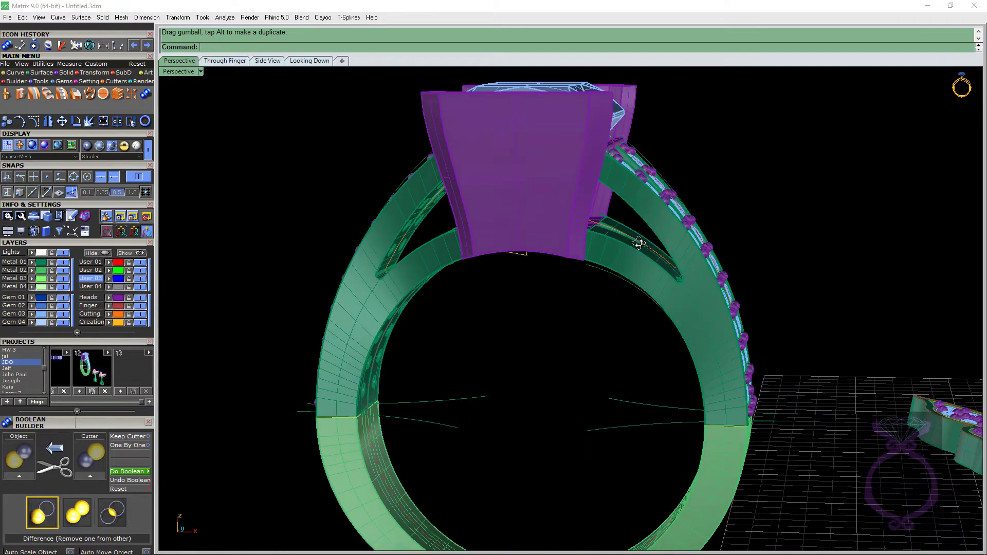
{"action": "right_click_drag", "start_coordinate": [638, 243], "coordinate": [650, 246]}
{"action": "scroll", "coordinate": [651, 241], "scroll_direction": "up", "scroll_amount": 5}
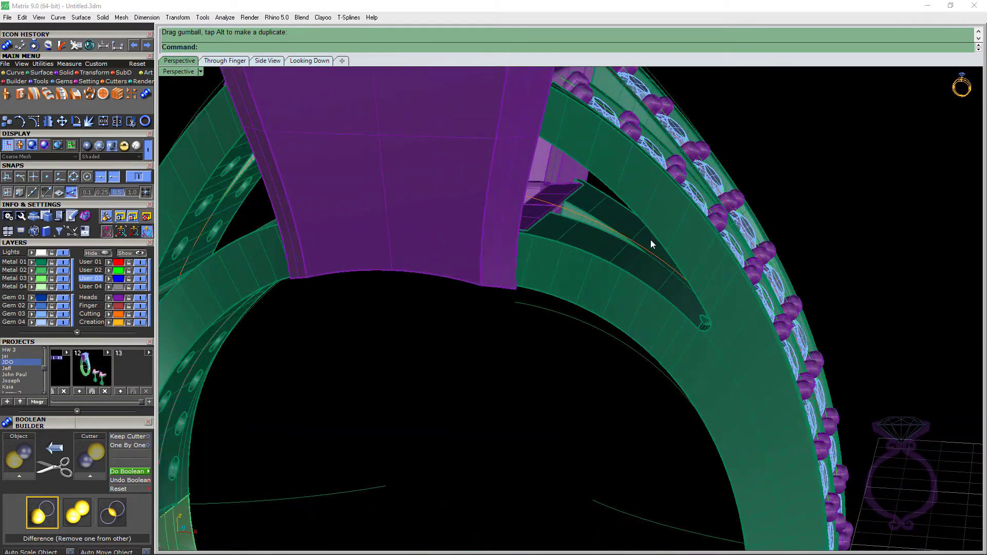
{"action": "scroll", "coordinate": [651, 243], "scroll_direction": "down", "scroll_amount": 1}
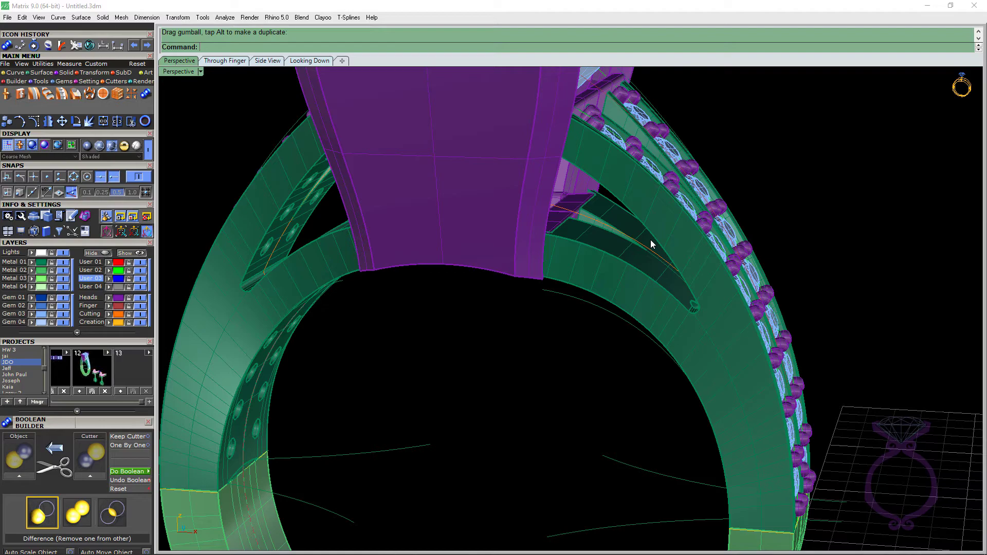
Step: Select the shared prongs along the two shank gem rows and try to load them into the Prong Adder
{"action": "right_click_drag", "start_coordinate": [651, 241], "coordinate": [495, 282]}
{"action": "scroll", "coordinate": [605, 305], "scroll_direction": "down", "scroll_amount": 4}
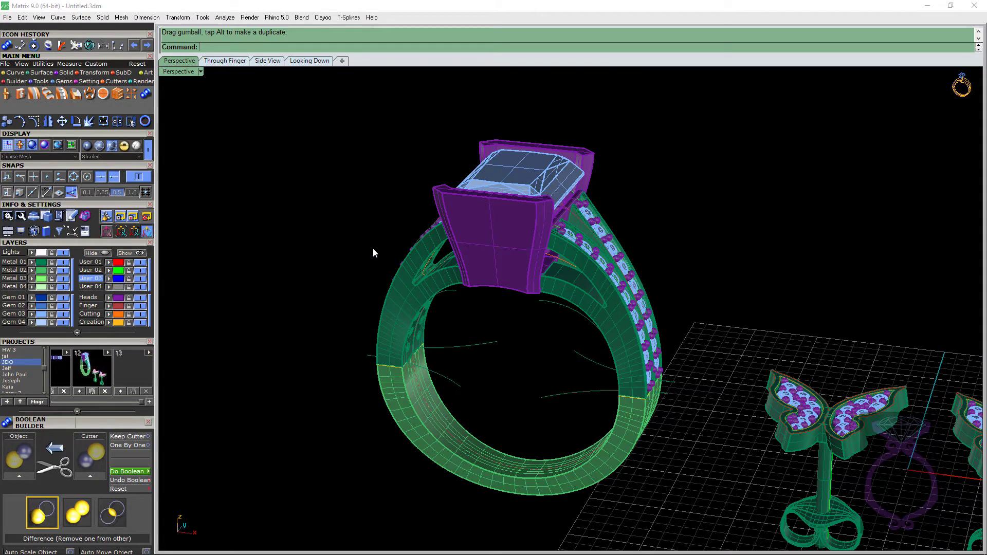
{"action": "right_click_drag", "start_coordinate": [711, 375], "coordinate": [533, 288]}
{"action": "scroll", "coordinate": [577, 284], "scroll_direction": "up", "scroll_amount": 9}
{"action": "scroll", "coordinate": [483, 275], "scroll_direction": "up", "scroll_amount": 3}
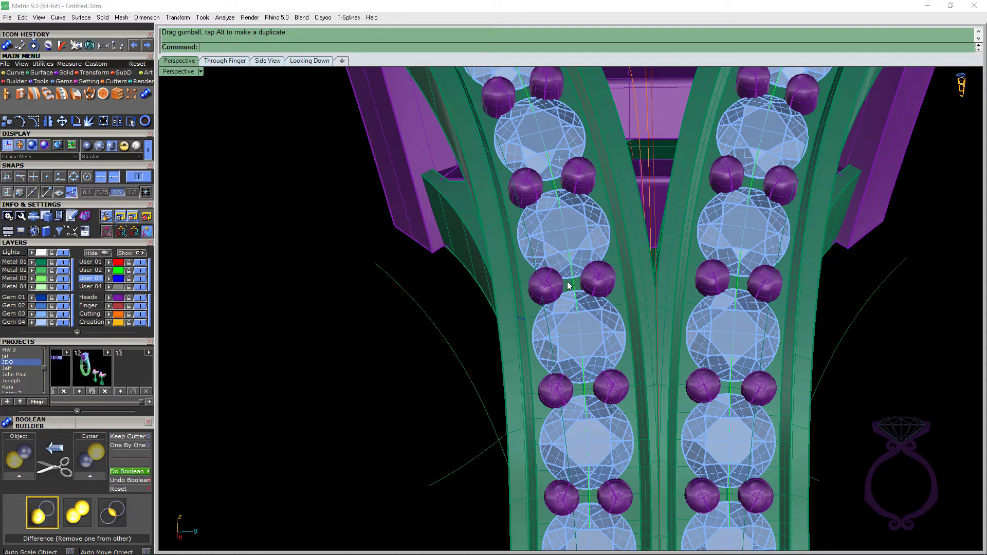
{"action": "right_click_drag", "start_coordinate": [569, 286], "coordinate": [669, 174]}
{"action": "scroll", "coordinate": [767, 255], "scroll_direction": "up", "scroll_amount": 8}
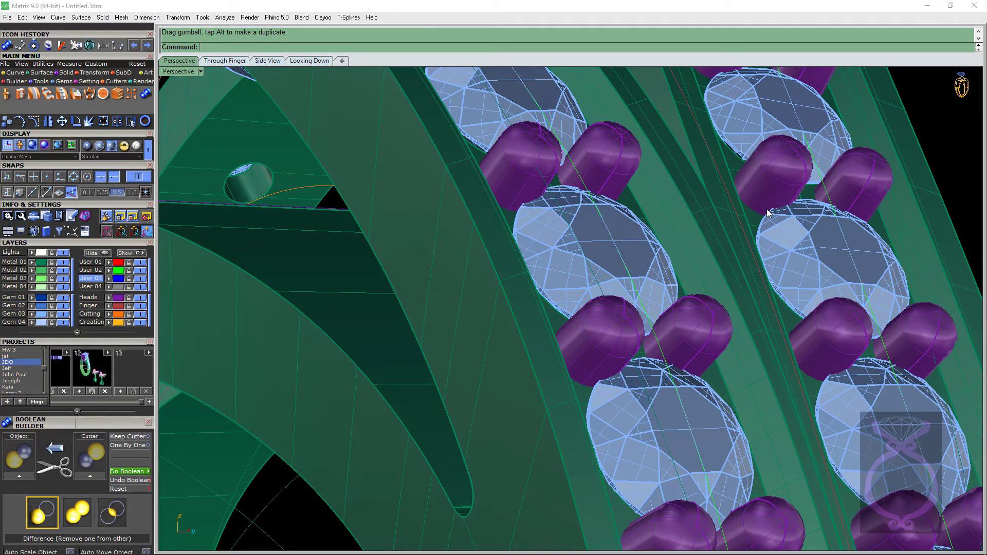
{"action": "left_click", "coordinate": [525, 142]}
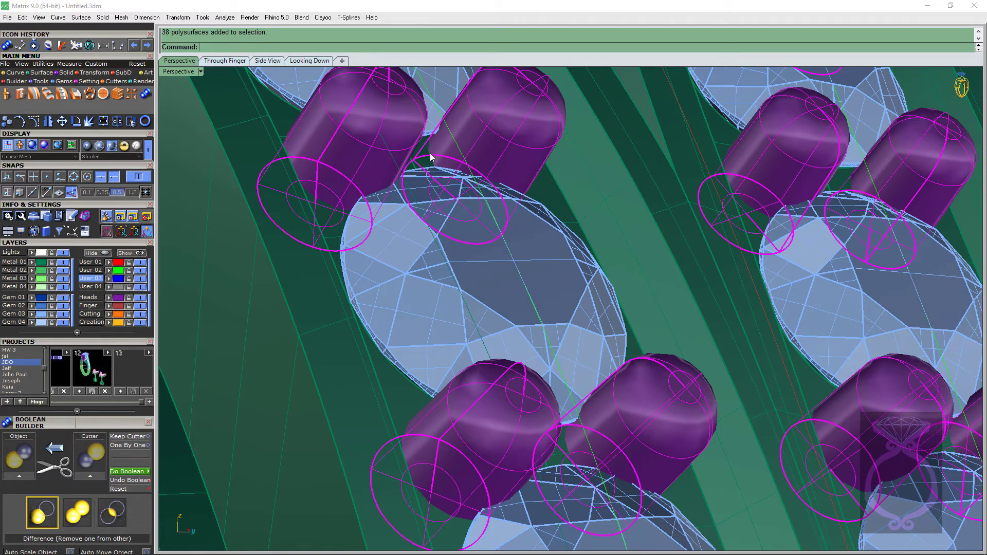
{"action": "right_click_drag", "start_coordinate": [445, 211], "coordinate": [374, 212]}
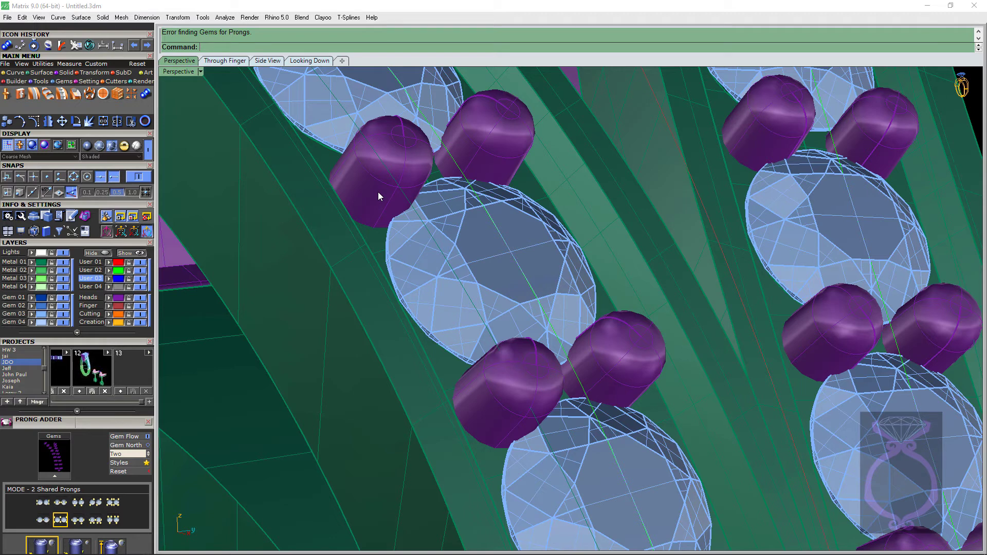
Step: Reselect the shank's shared prongs, check how deep they reach into the metal in the Through Finger view, and deselect them
{"action": "scroll", "coordinate": [378, 192], "scroll_direction": "down", "scroll_amount": 1}
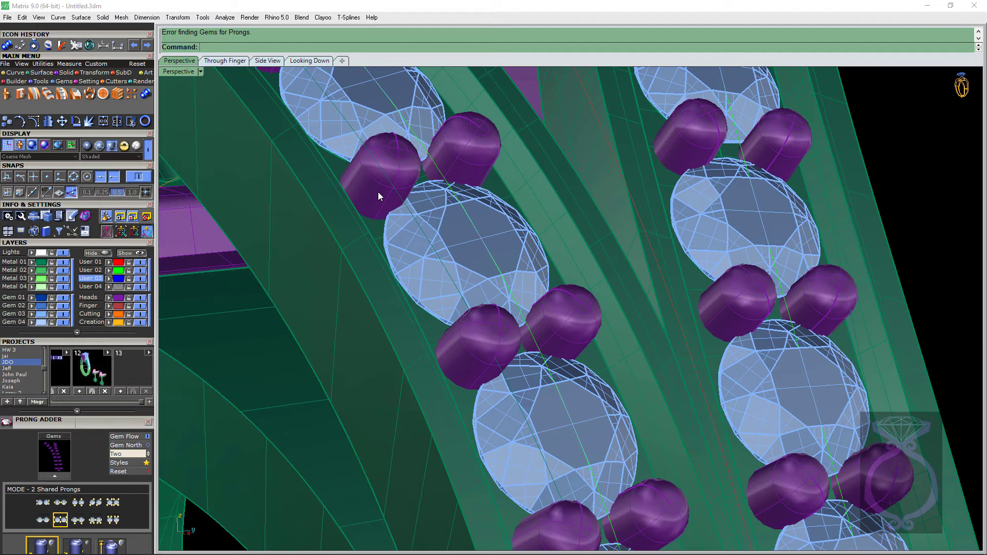
{"action": "left_click", "coordinate": [396, 162]}
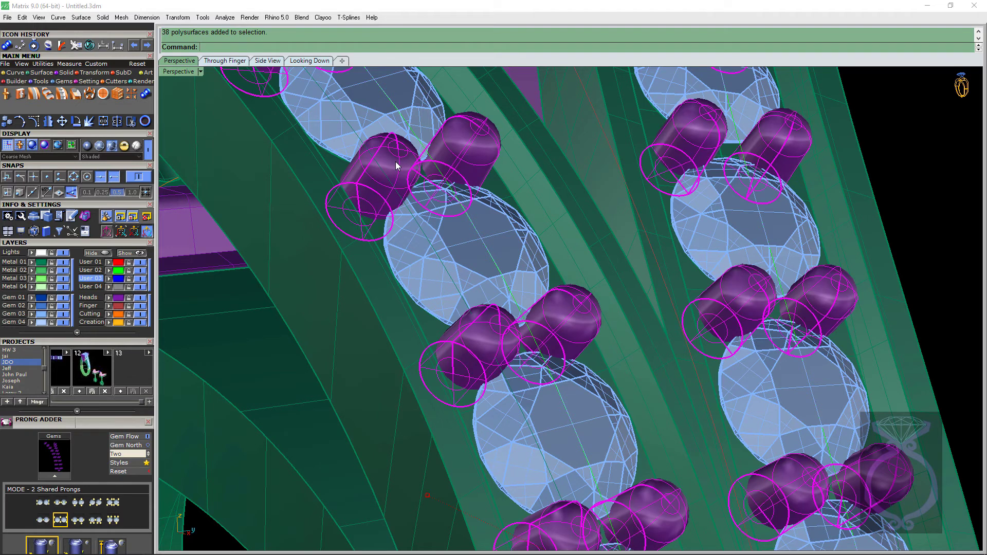
{"action": "right_click_drag", "start_coordinate": [396, 161], "coordinate": [386, 142]}
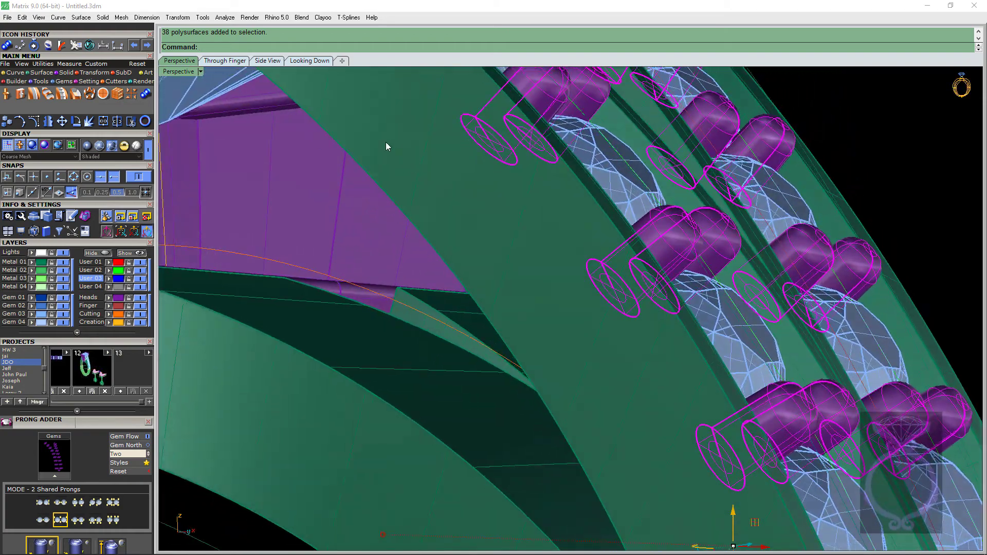
{"action": "left_click", "coordinate": [234, 61]}
{"action": "scroll", "coordinate": [620, 255], "scroll_direction": "up", "scroll_amount": 5}
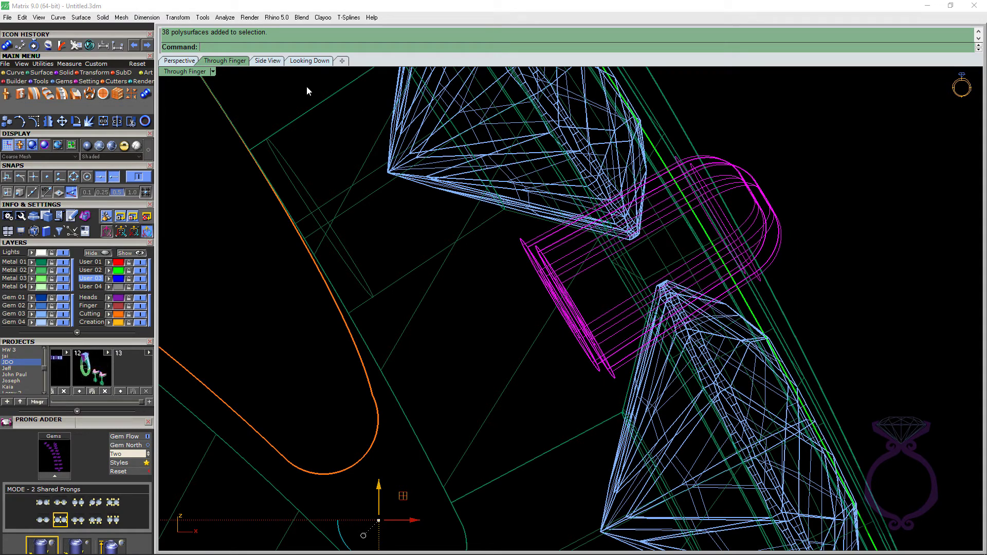
{"action": "left_click", "coordinate": [189, 61]}
{"action": "scroll", "coordinate": [607, 237], "scroll_direction": "down", "scroll_amount": 15}
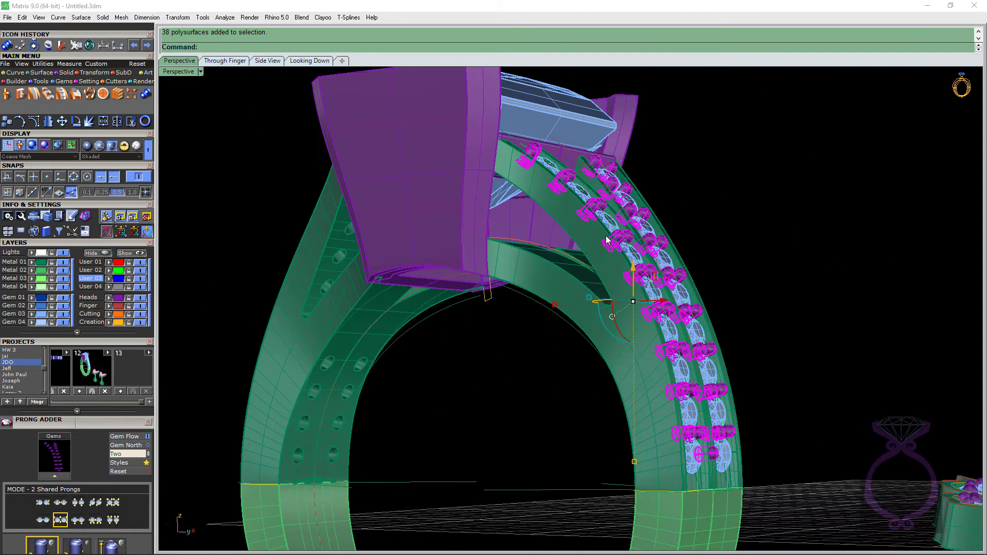
{"action": "left_click", "coordinate": [717, 207]}
Step: View the finished ring from above in perspective, with the pair of butterfly earrings beside it
{"action": "right_click_drag", "start_coordinate": [716, 209], "coordinate": [701, 274]}
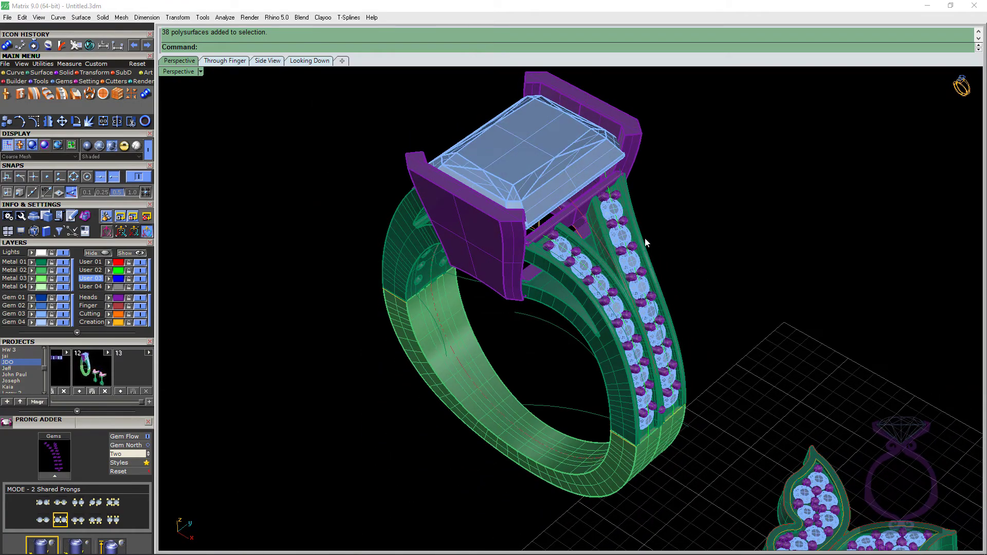
{"action": "scroll", "coordinate": [612, 224], "scroll_direction": "up", "scroll_amount": 3}
{"action": "scroll", "coordinate": [613, 225], "scroll_direction": "down", "scroll_amount": 2}
{"action": "right_click_drag", "start_coordinate": [613, 224], "coordinate": [616, 257]}
{"action": "scroll", "coordinate": [511, 229], "scroll_direction": "down", "scroll_amount": 4}
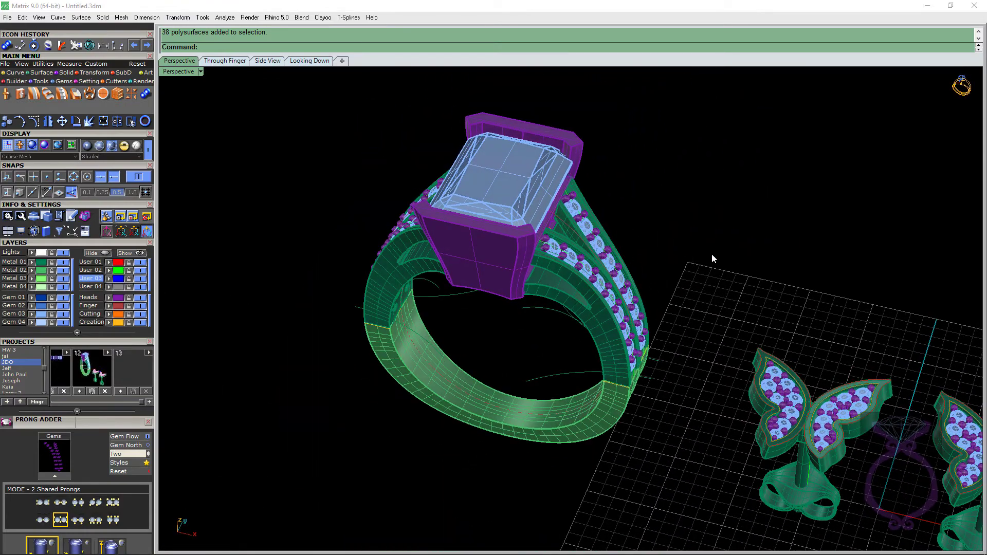
{"action": "scroll", "coordinate": [717, 252], "scroll_direction": "down", "scroll_amount": 3}
{"action": "right_click_drag", "start_coordinate": [740, 254], "coordinate": [607, 232], "text": "shift"}
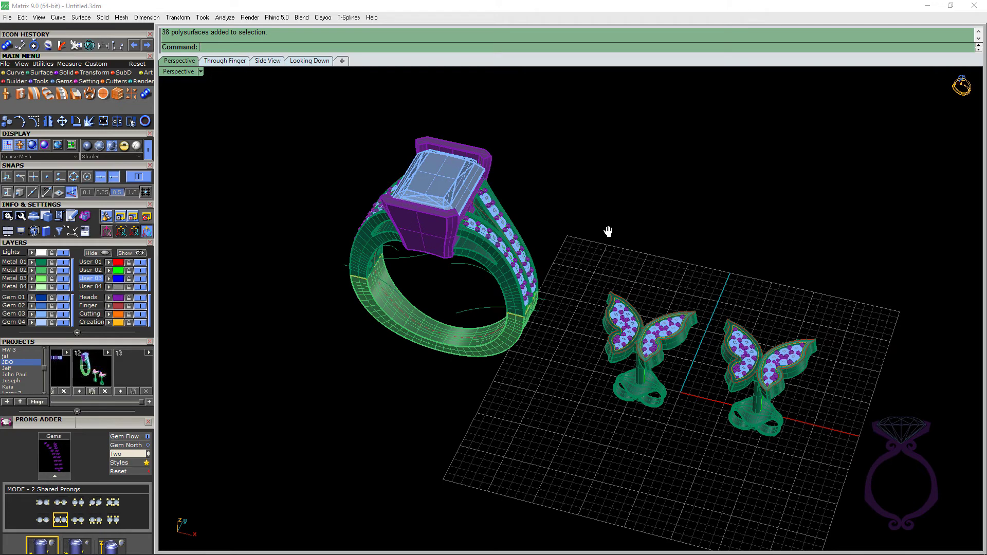